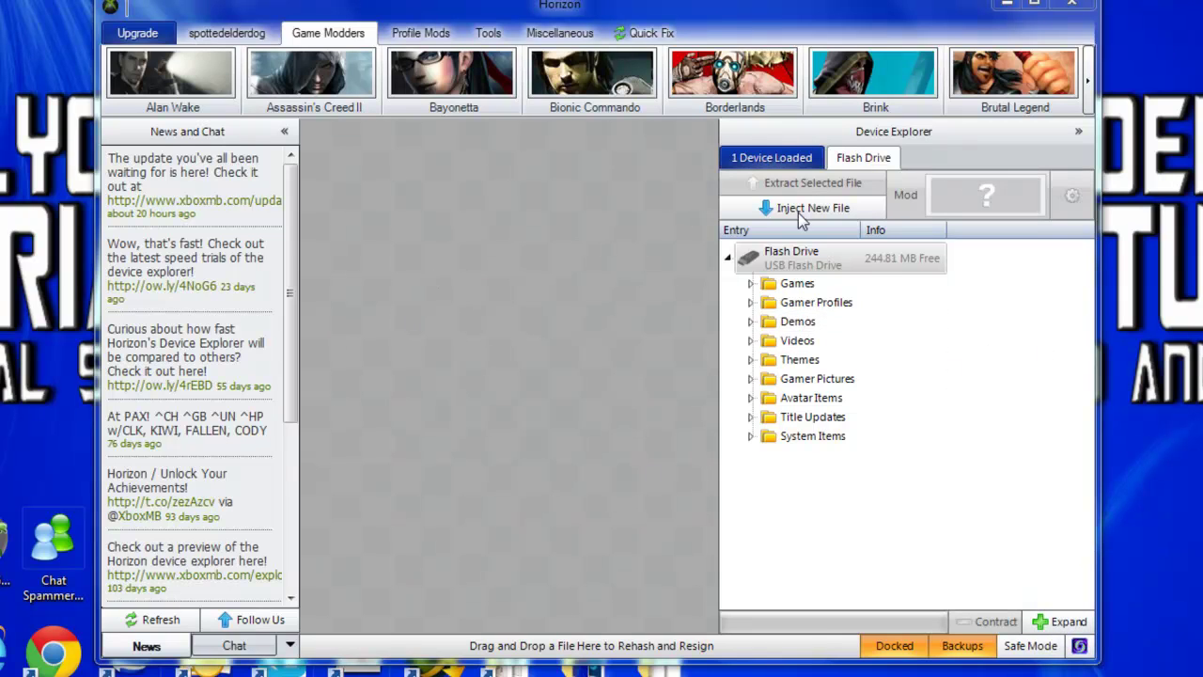
- Open the second gamer profile under Gamer Profiles and bring up its Mod Package list
left_click(845, 315)
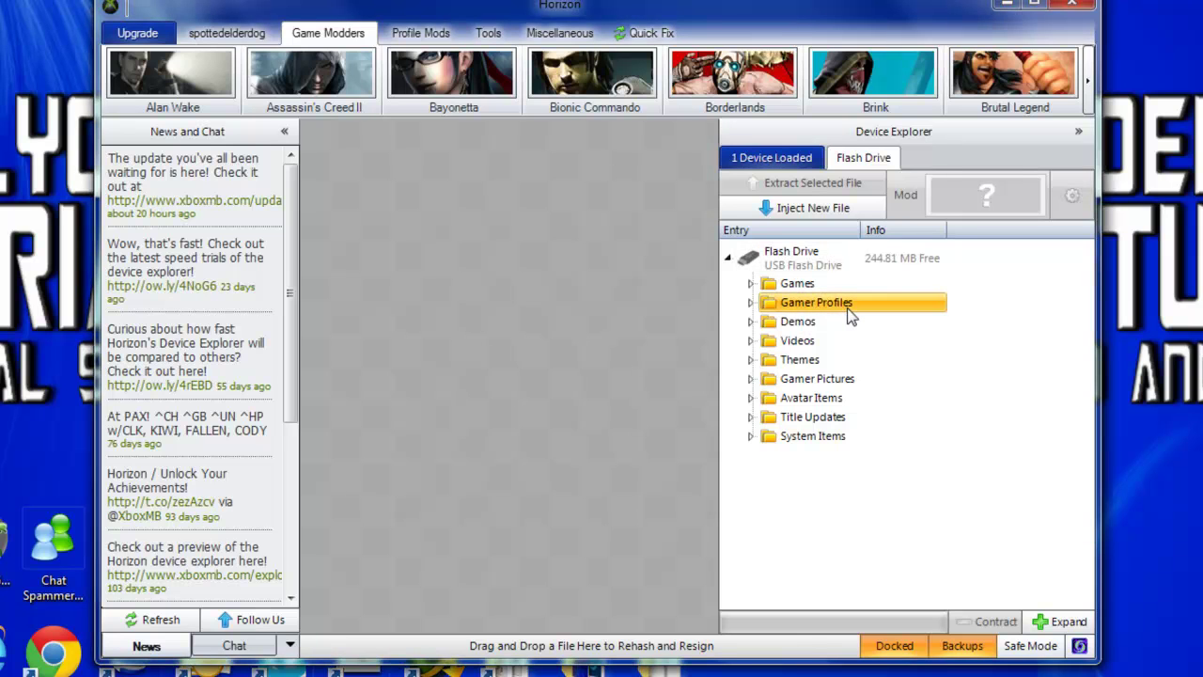
double_click(849, 303)
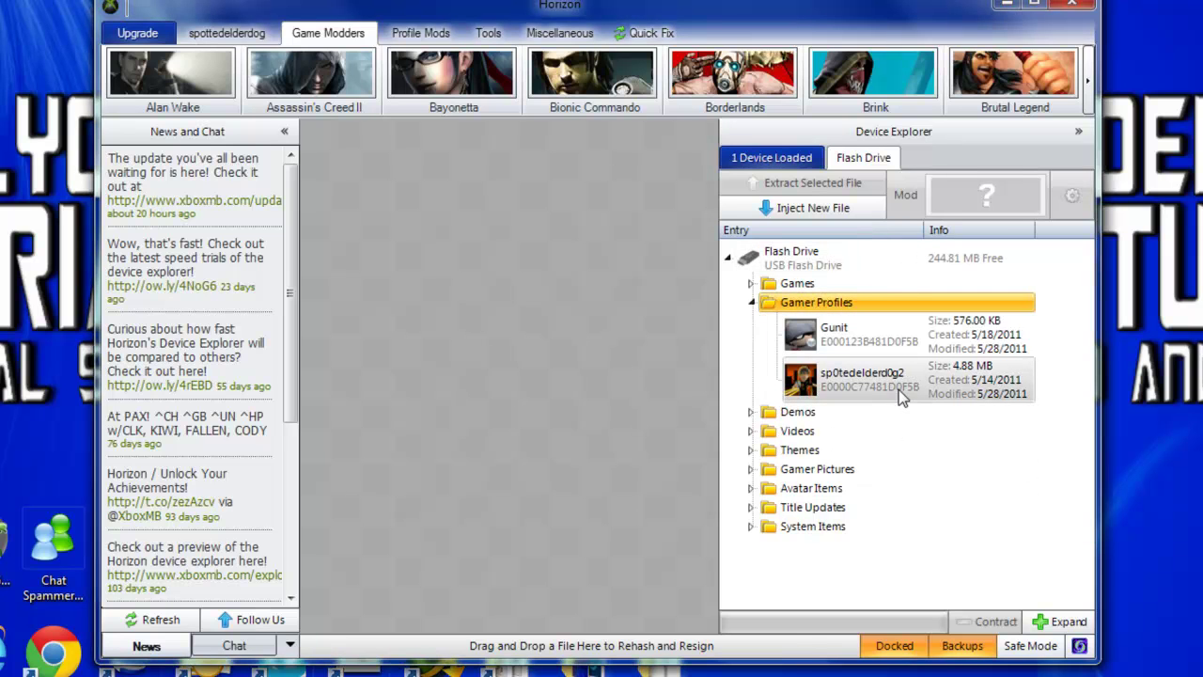
left_click(942, 388)
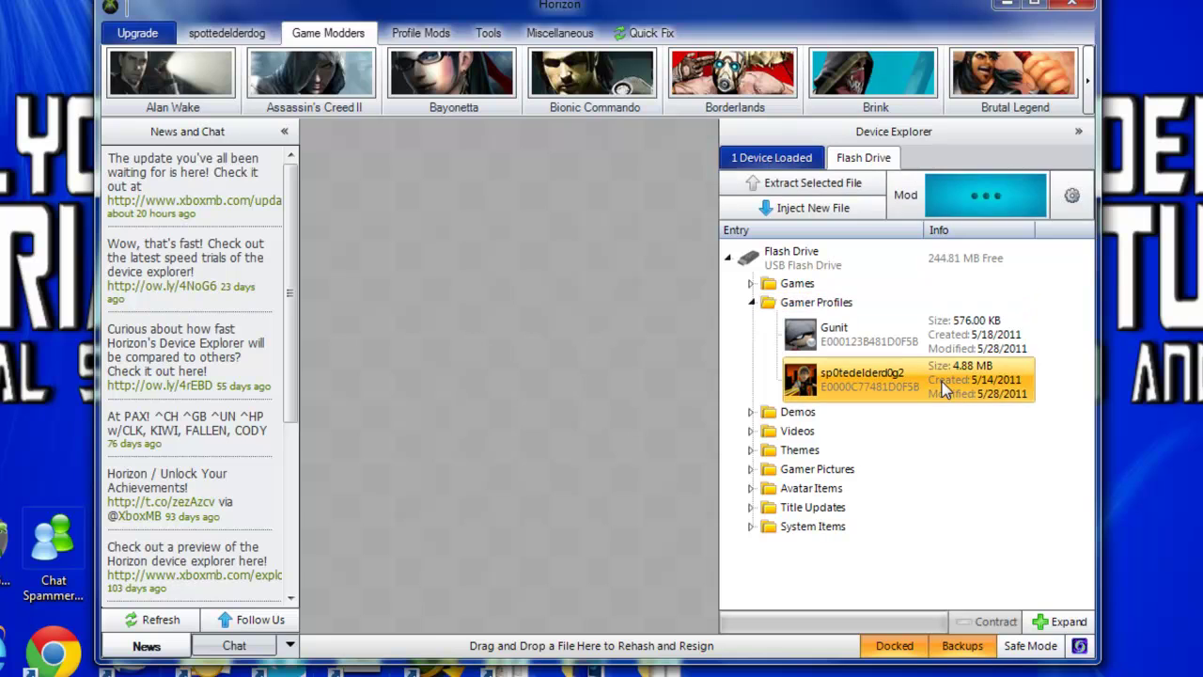
double_click(944, 388)
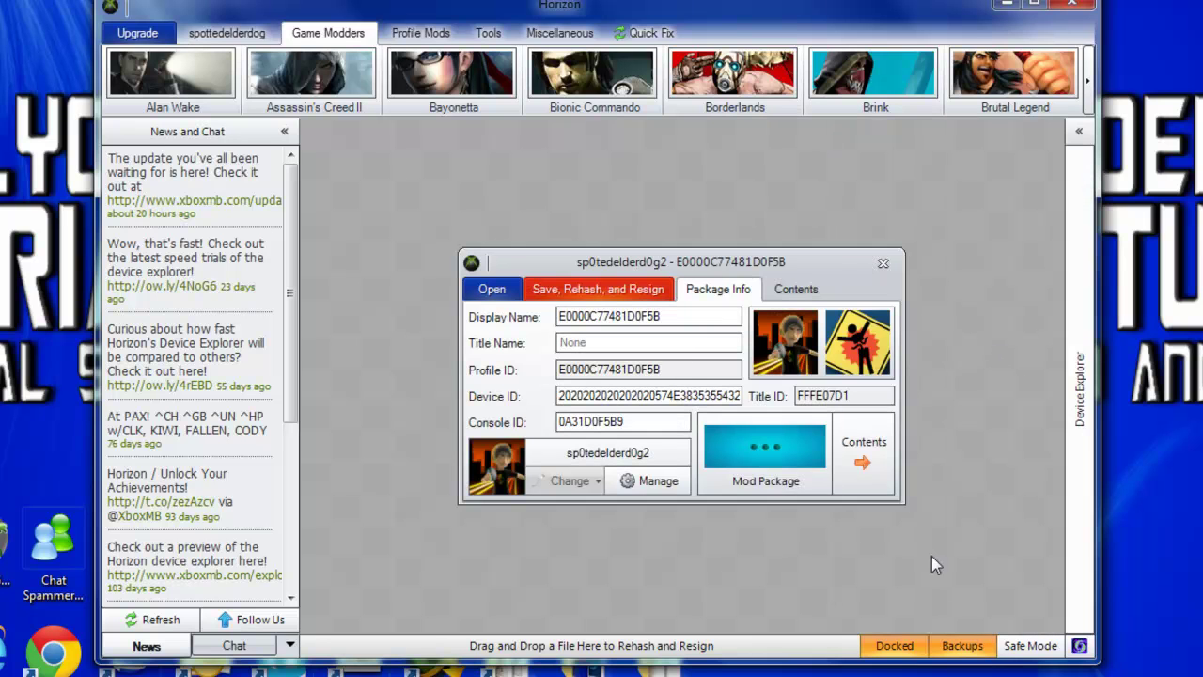
left_click(767, 484)
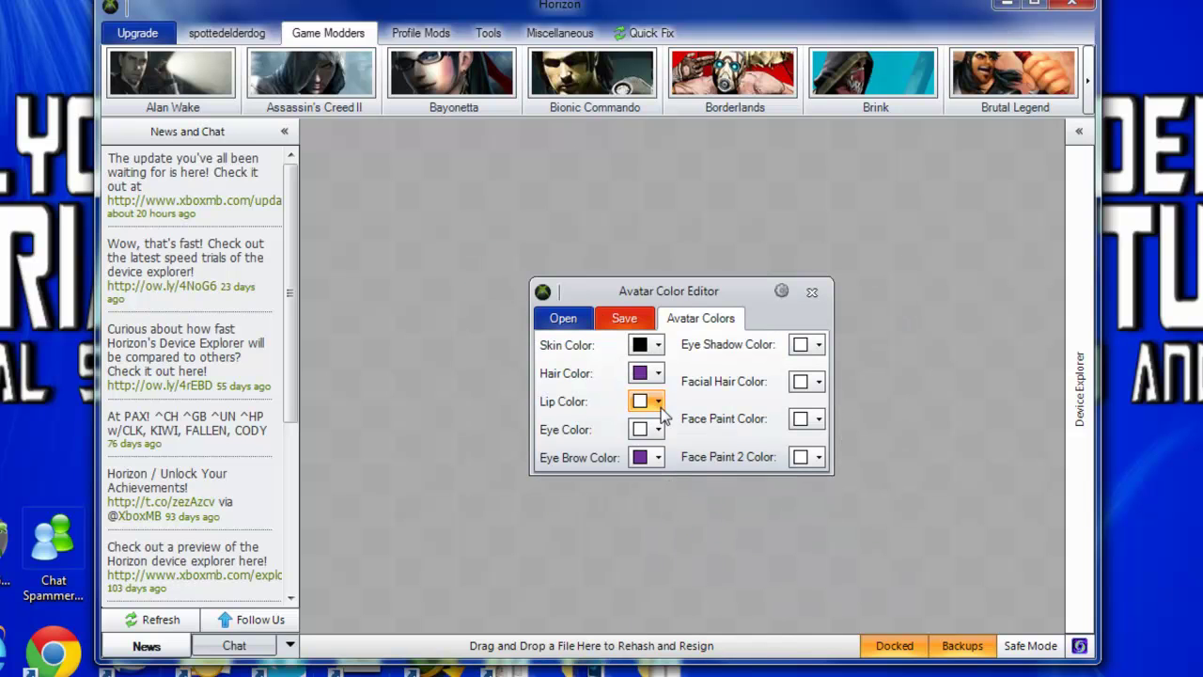
- Set the avatar's skin colour to a green shade from the More Colors picker
left_click(658, 346)
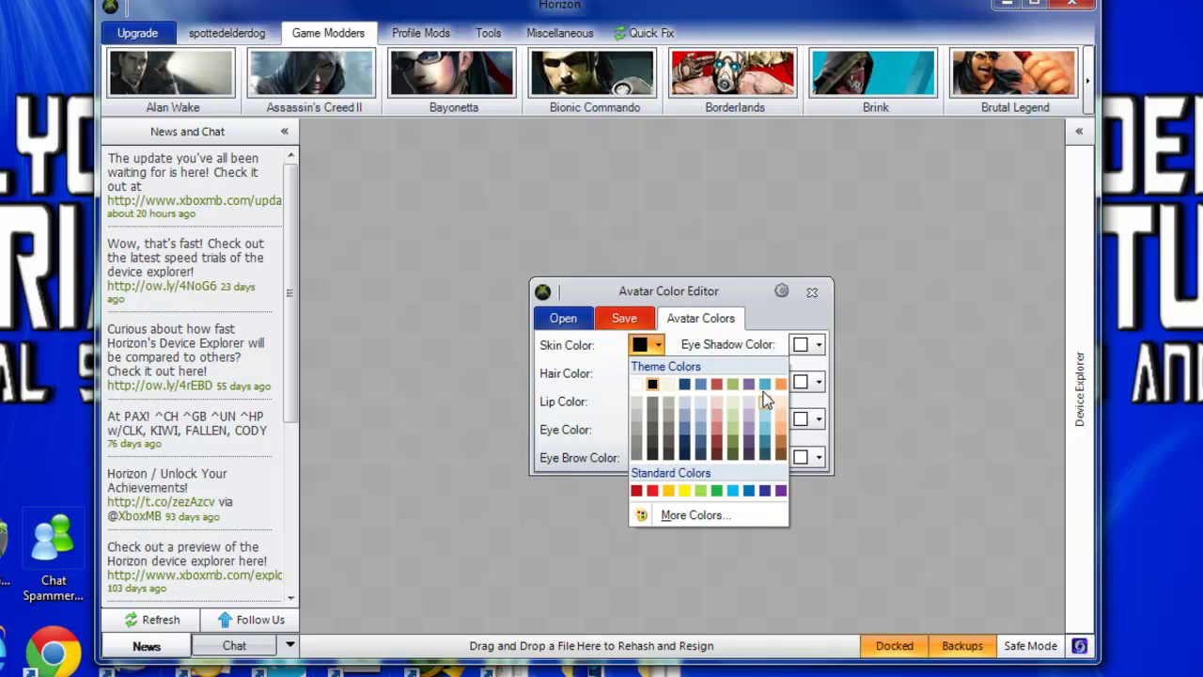
left_click(717, 491)
left_click(663, 348)
left_click(691, 515)
left_click(538, 388)
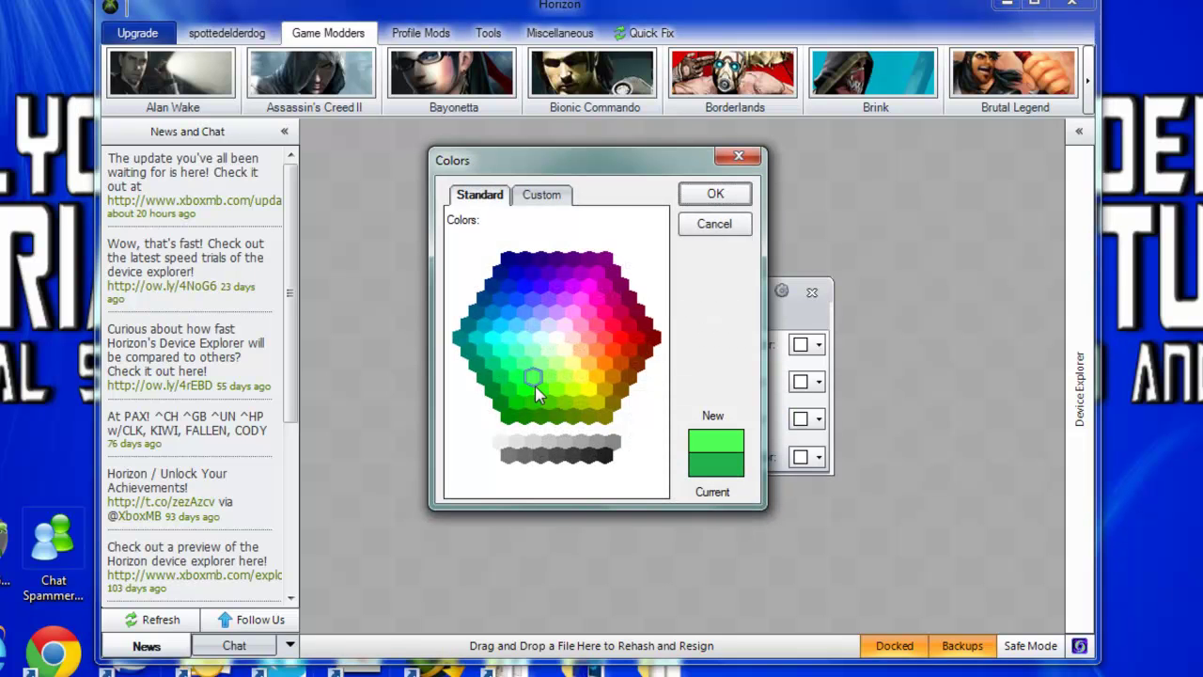
left_click(548, 200)
left_click(484, 197)
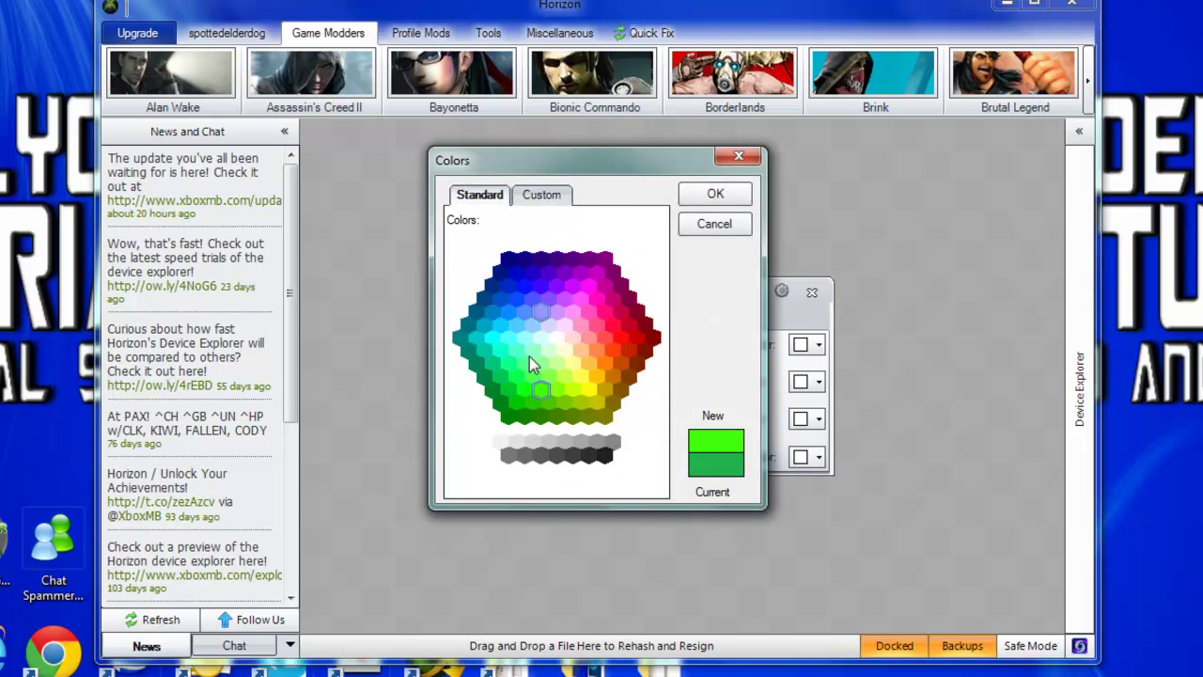
left_click(524, 390)
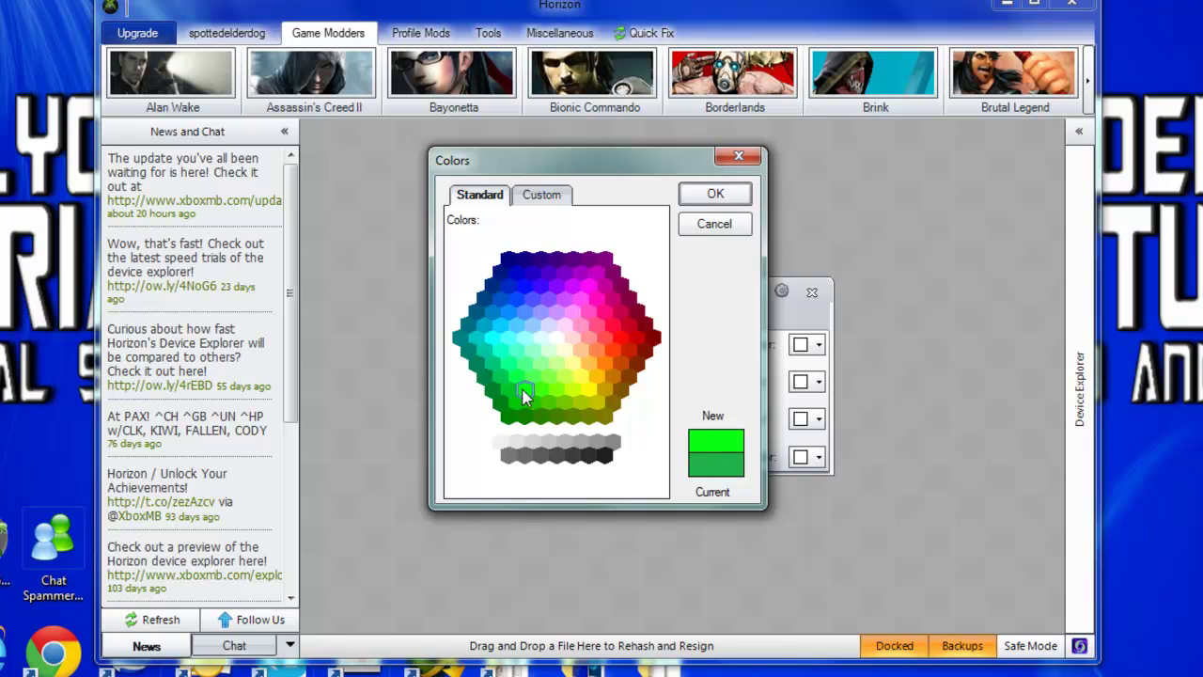
left_click(715, 194)
- Set the hair colour to red and save the colour changes to the device
left_click(659, 374)
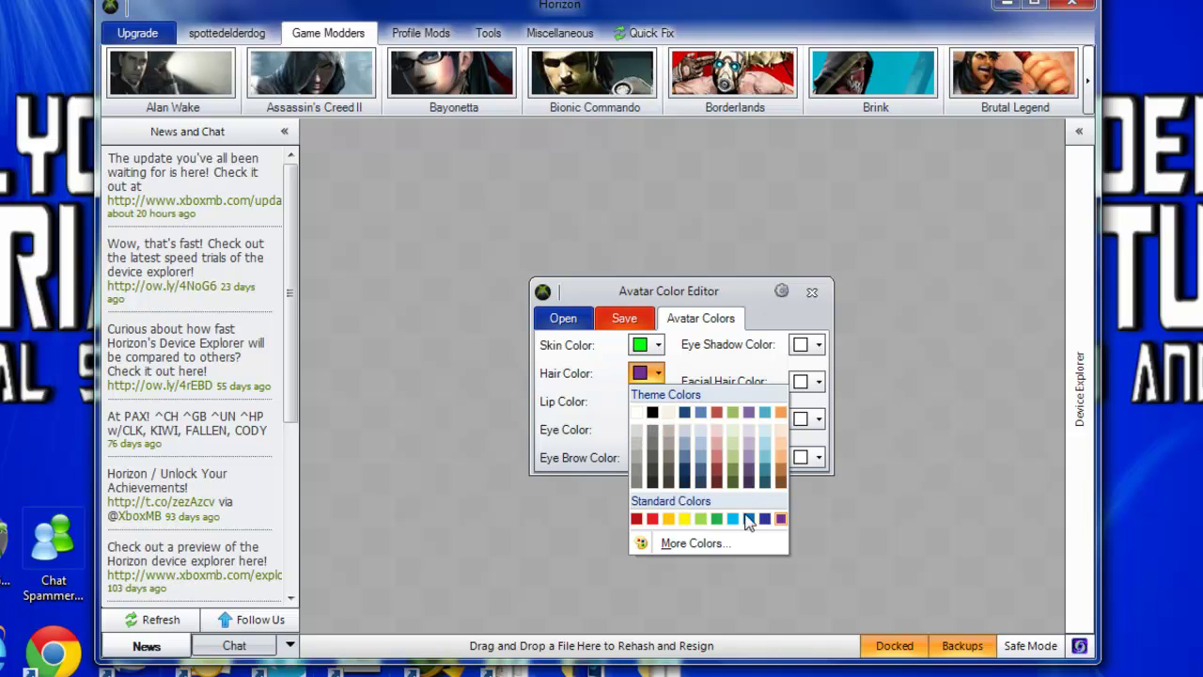
left_click(707, 535)
left_click(612, 350)
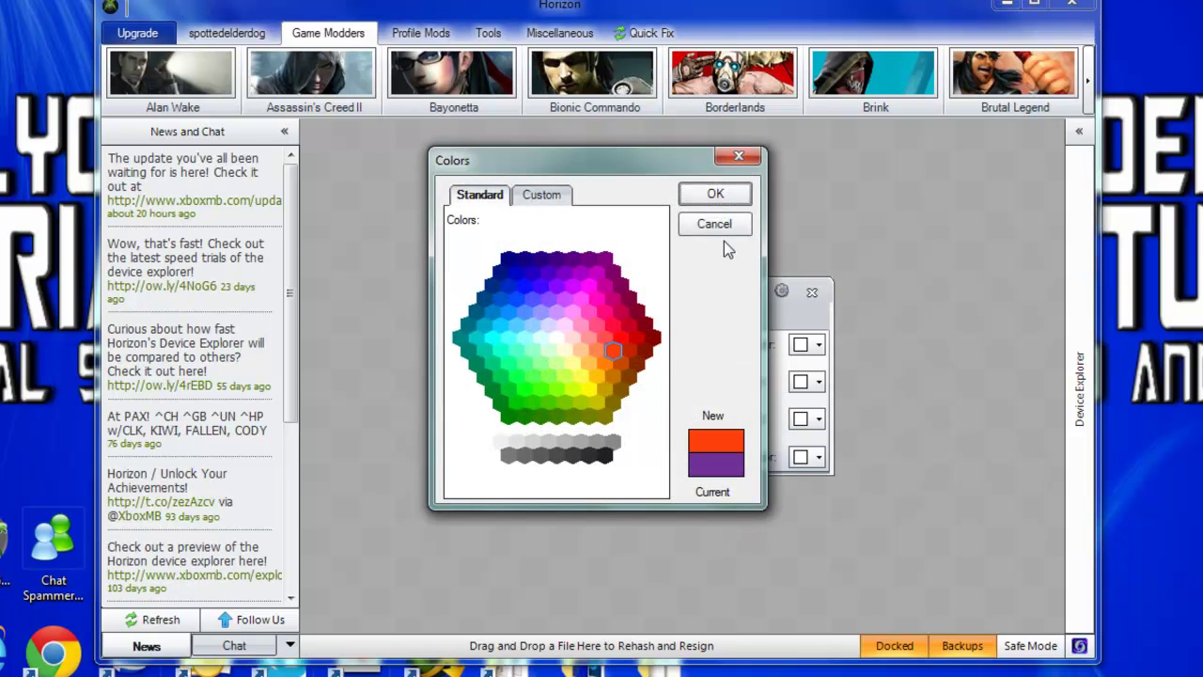
left_click(621, 338)
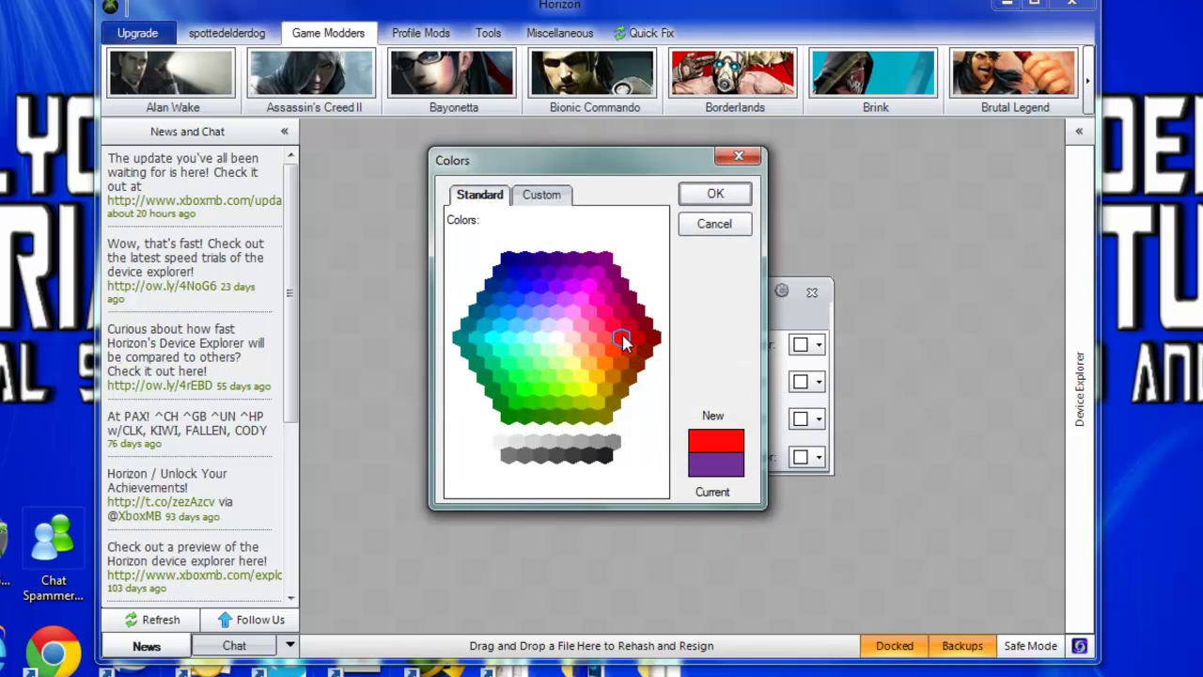
left_click(703, 202)
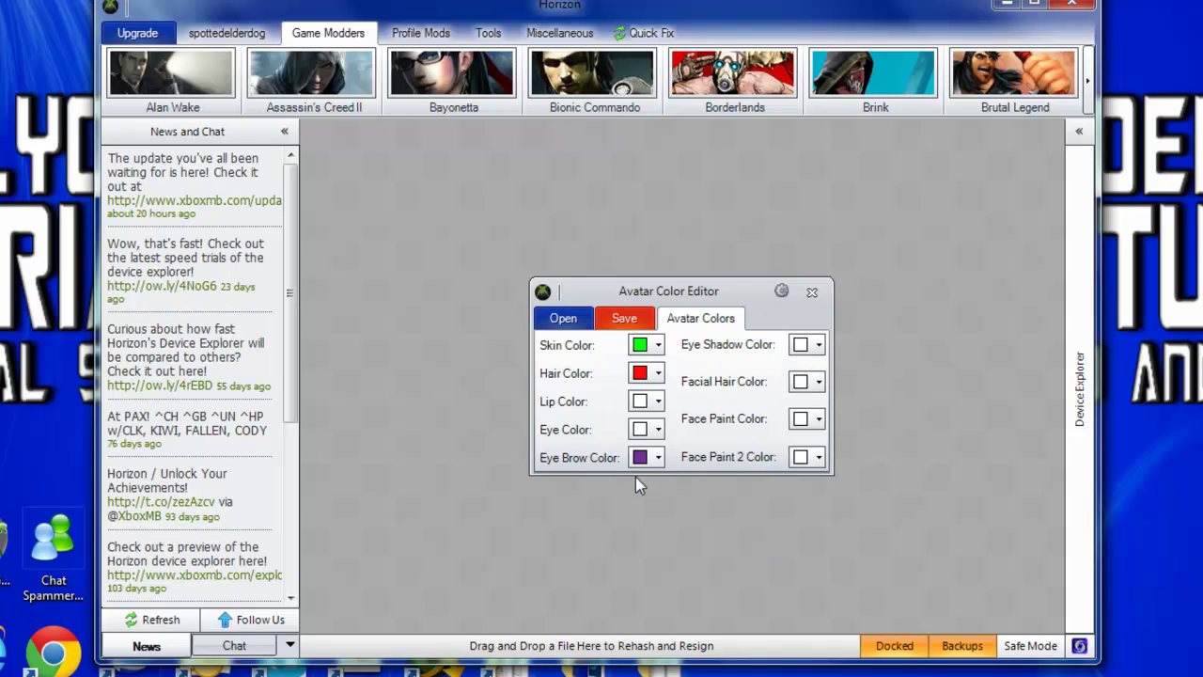
left_click(636, 325)
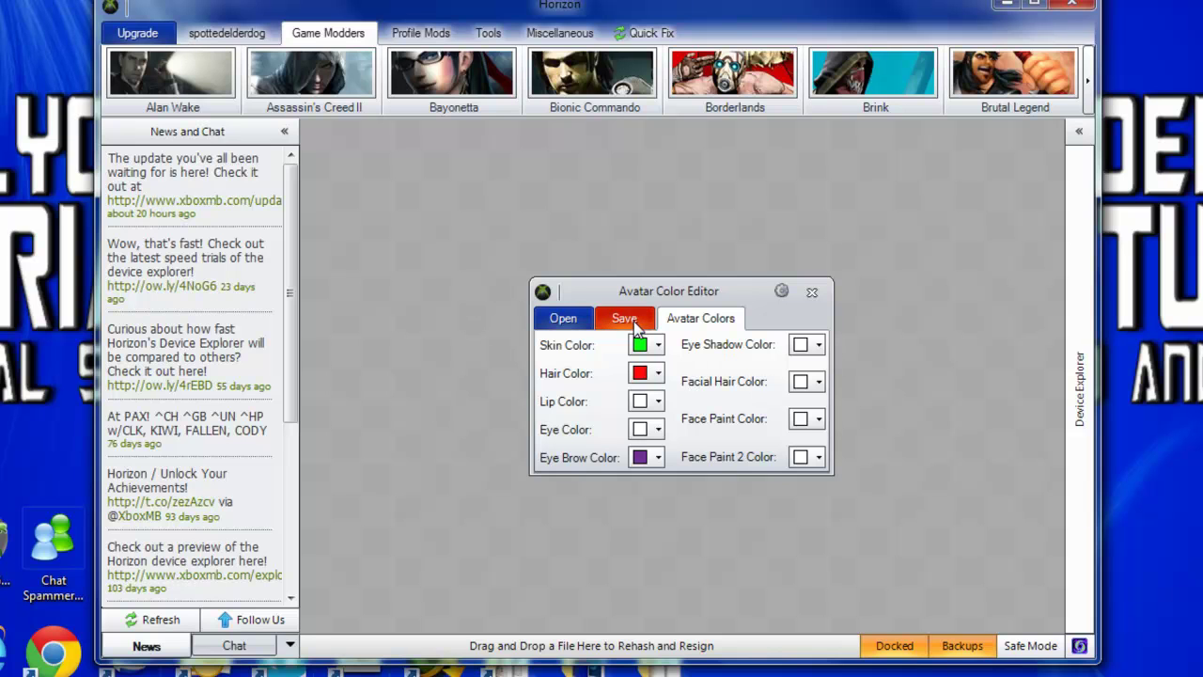
- Close the colour editor and Save, Rehash and Resign the second profile to the flash drive
left_click(598, 365)
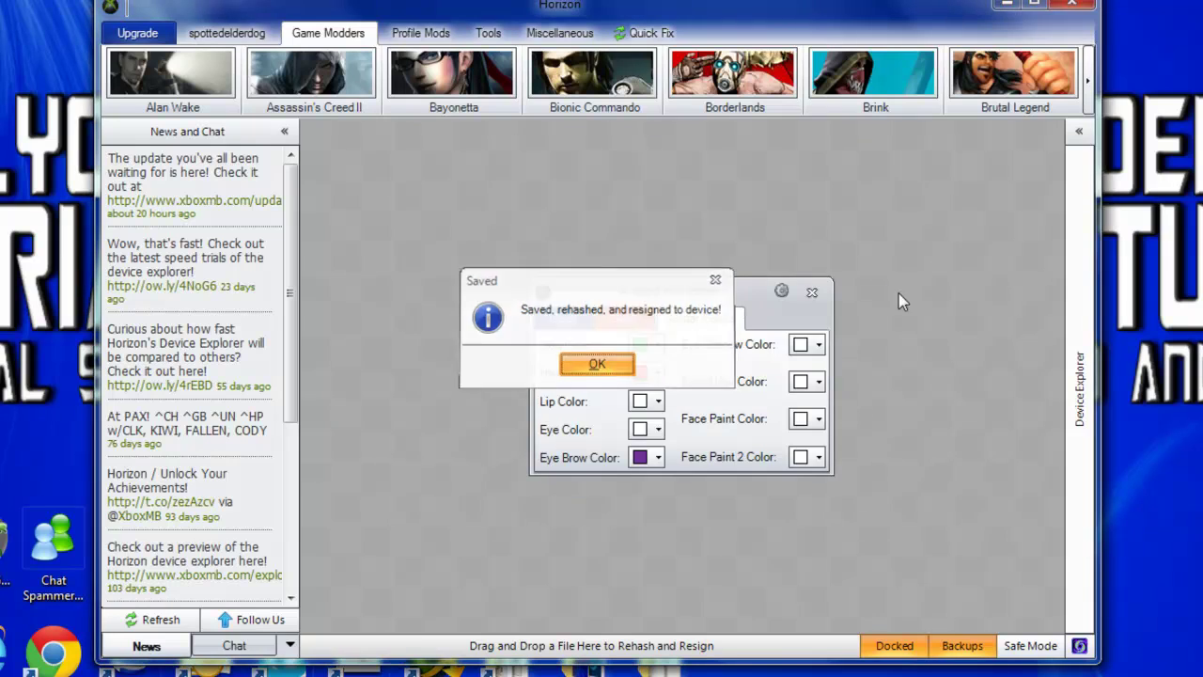
left_click(813, 292)
double_click(861, 376)
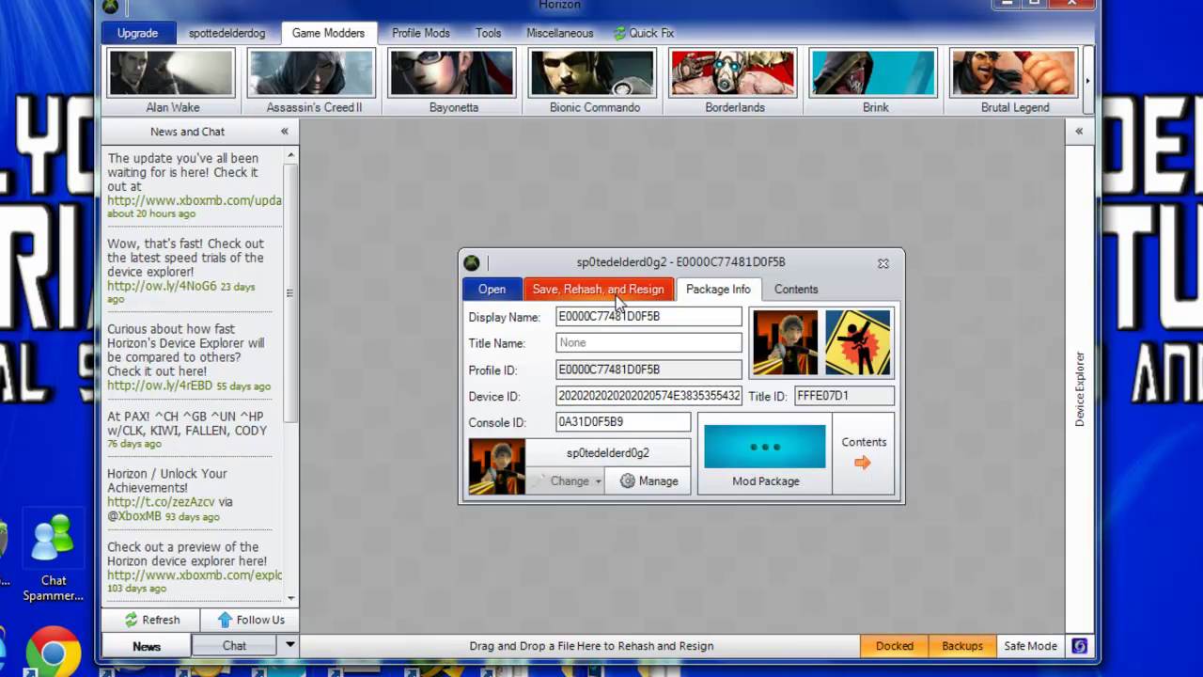
left_click(623, 298)
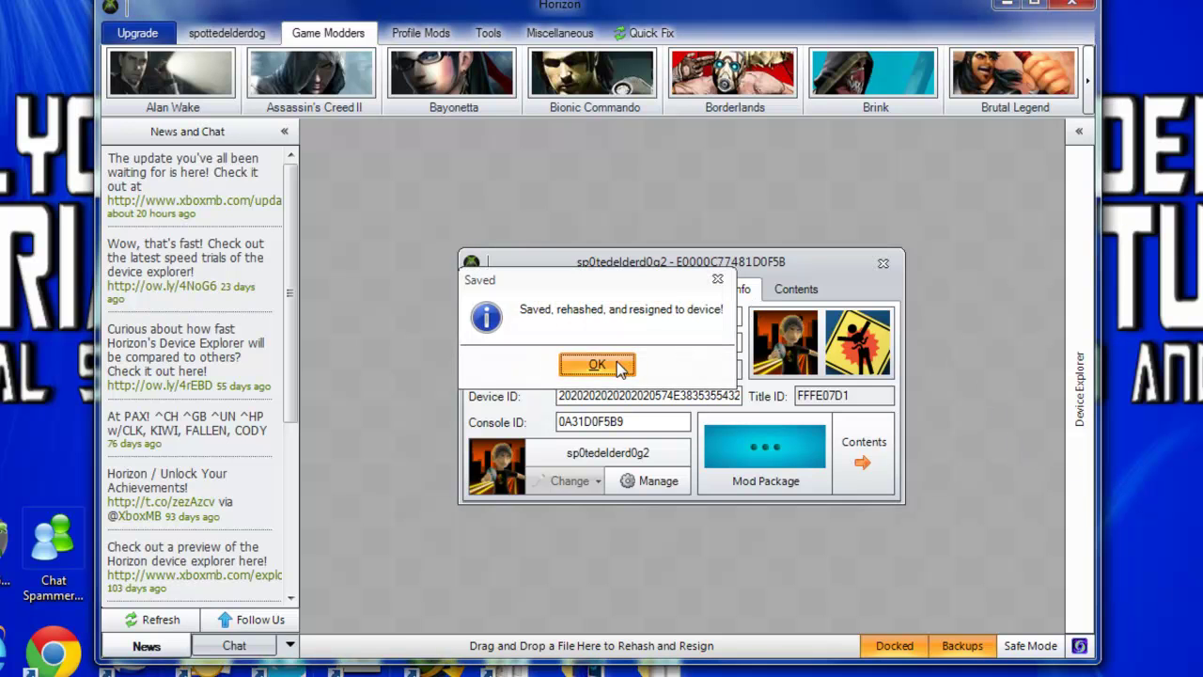
left_click(617, 361)
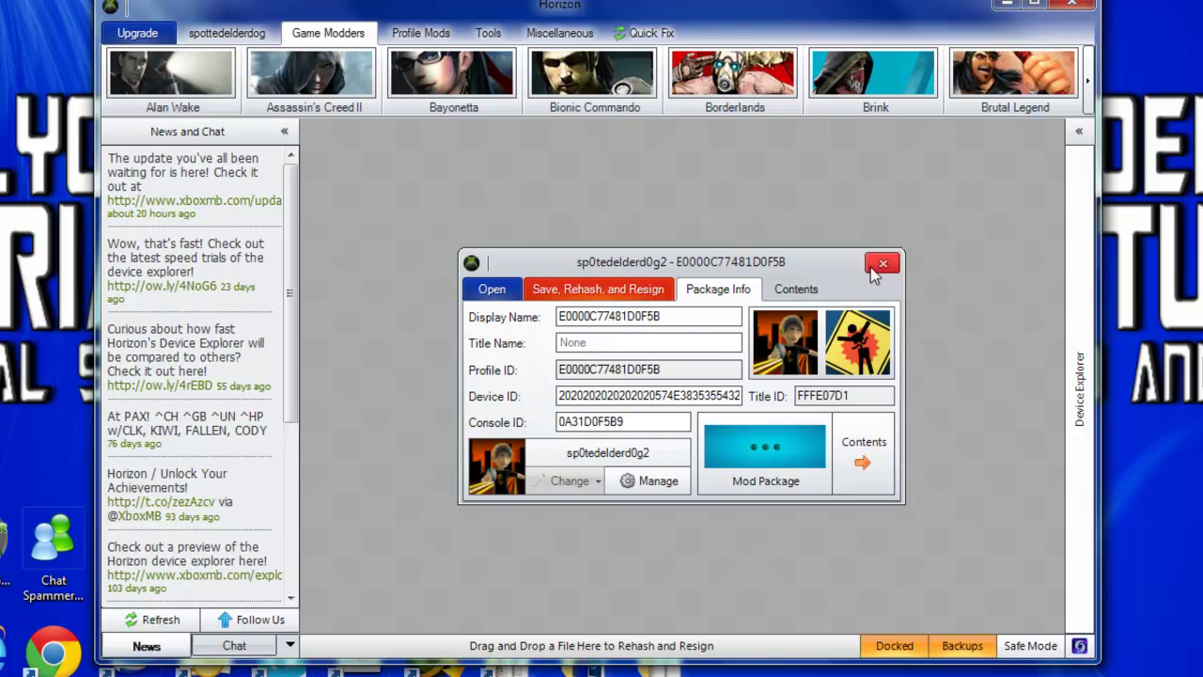
left_click(756, 452)
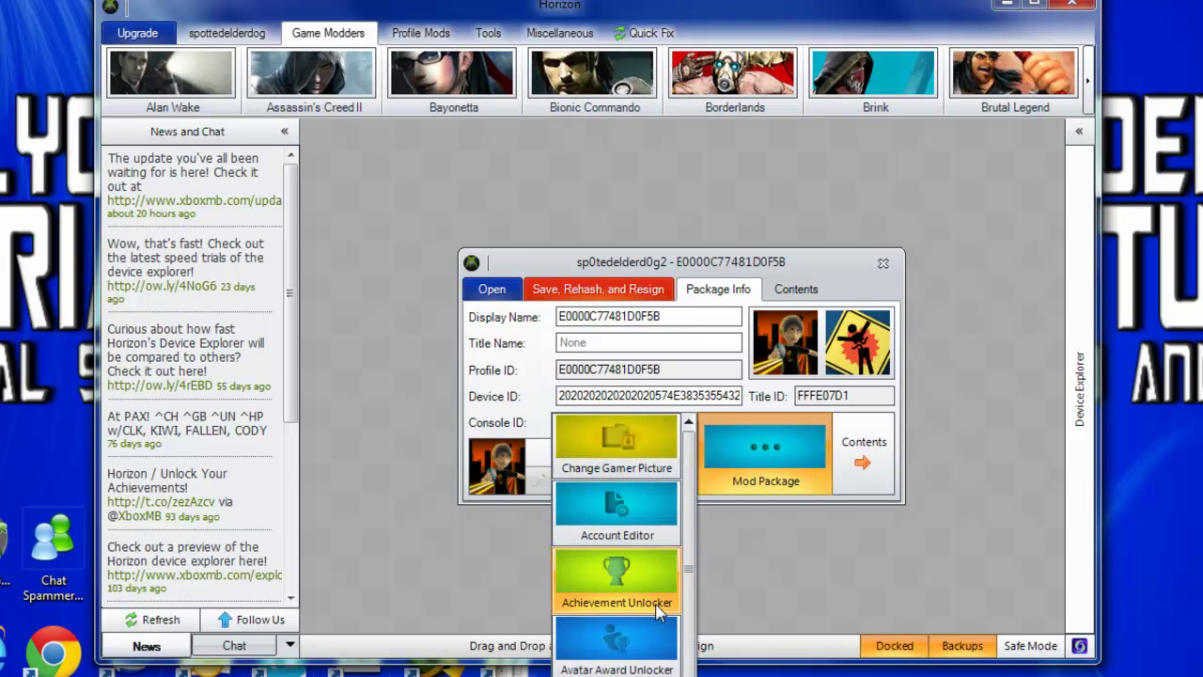
- Try the Achievement Unlocker, decline the Diamond upgrade, and toggle between Chat and News
left_click(636, 585)
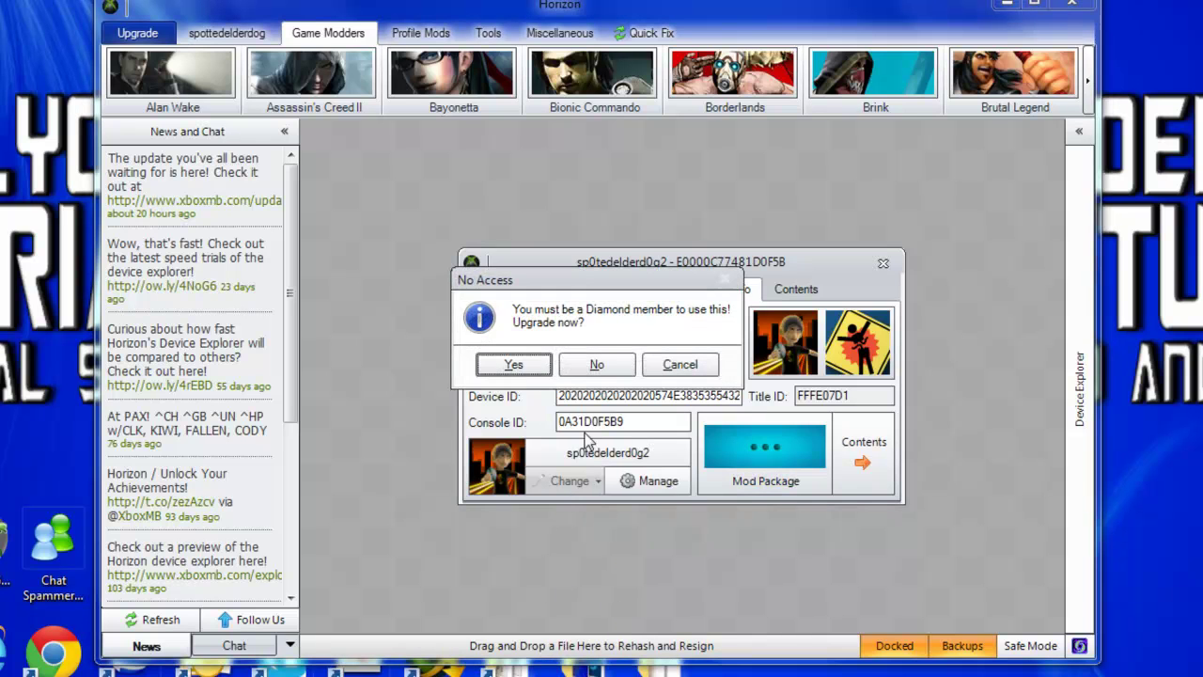
left_click(596, 364)
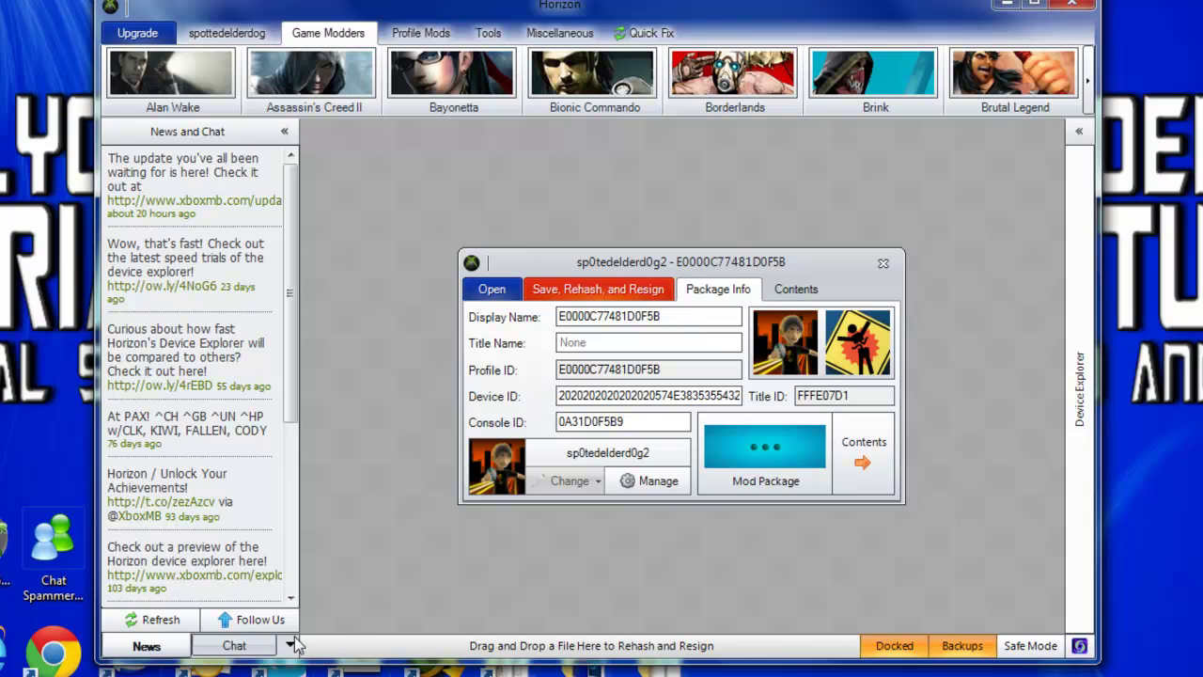
left_click(266, 646)
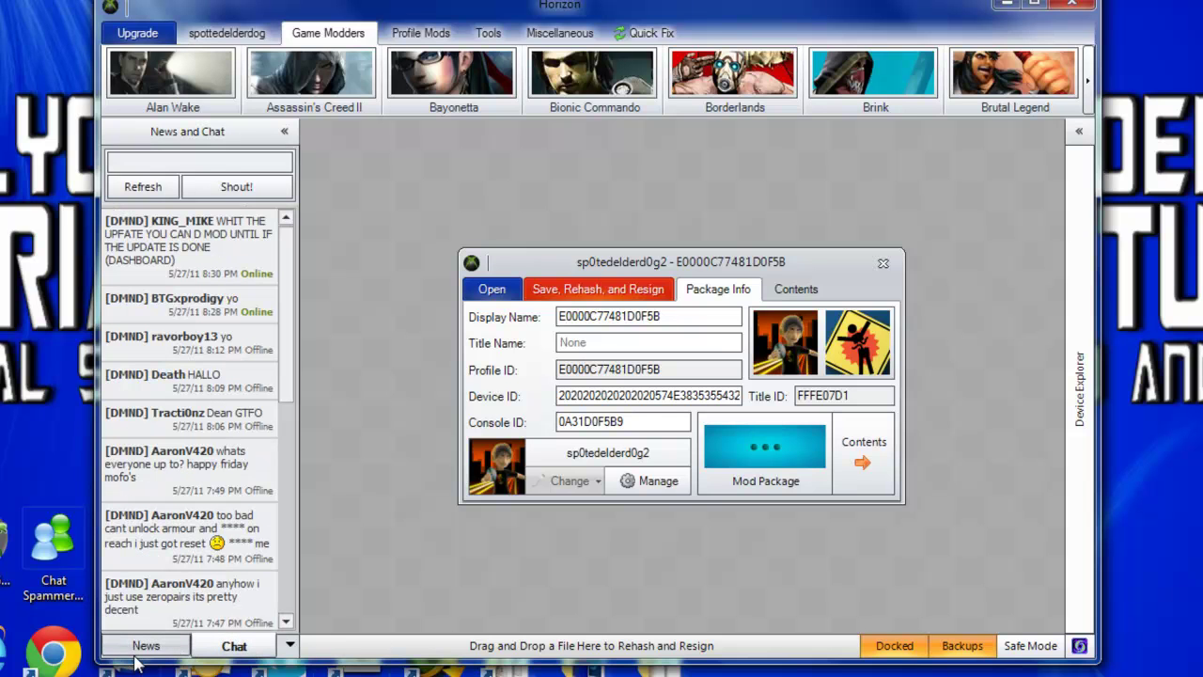
left_click(143, 647)
- Browse the Mod Package list without choosing a mod, then close the profile window
left_click(808, 463)
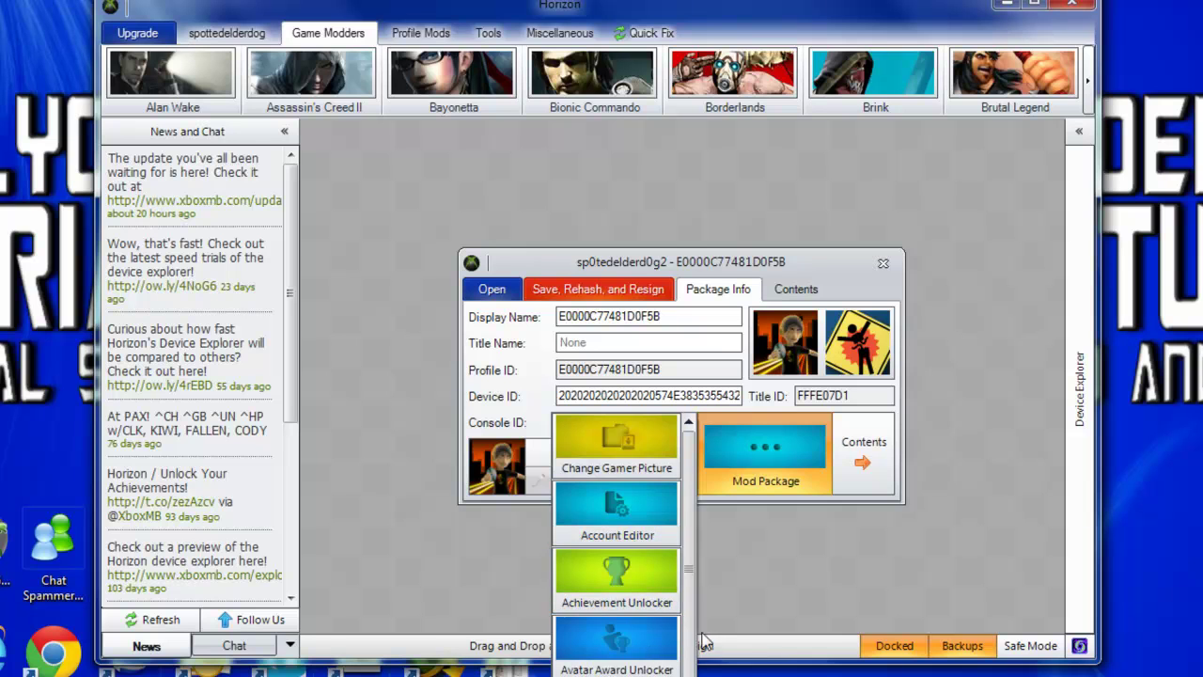
scroll(658, 620, "down", 2)
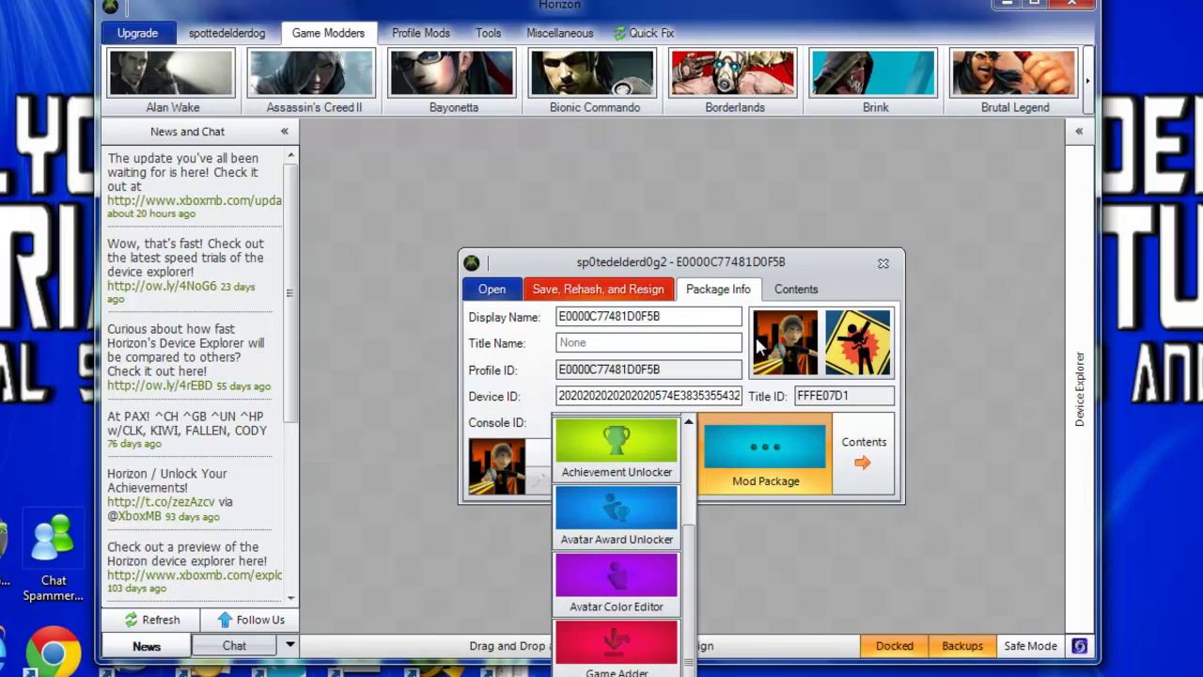
left_click(884, 263)
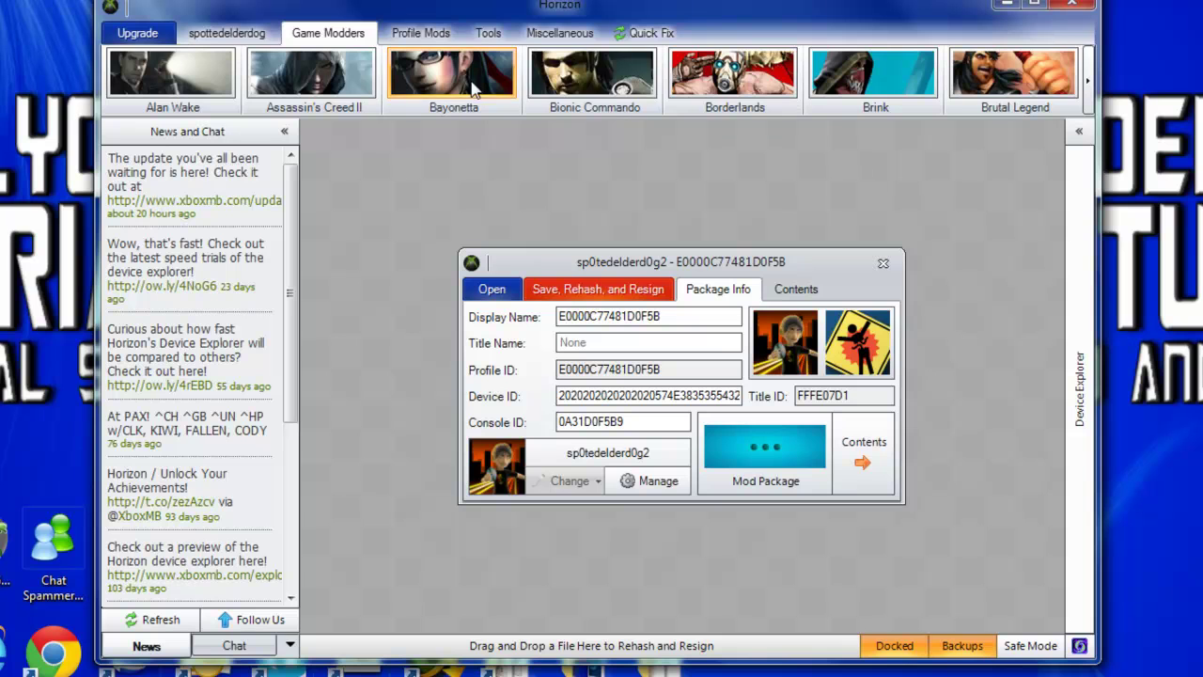
left_click(883, 263)
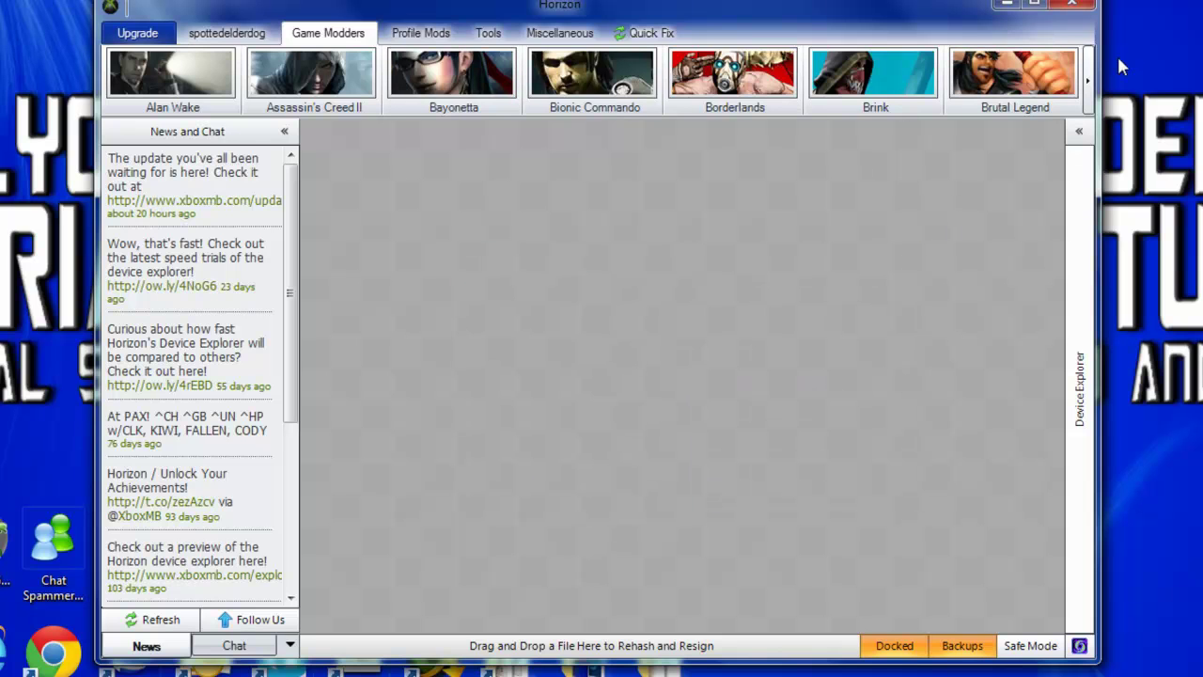
- Try the Left 4 Dead 2 Save Editor with no file loaded, then close it
scroll(1035, 79, "down", 5)
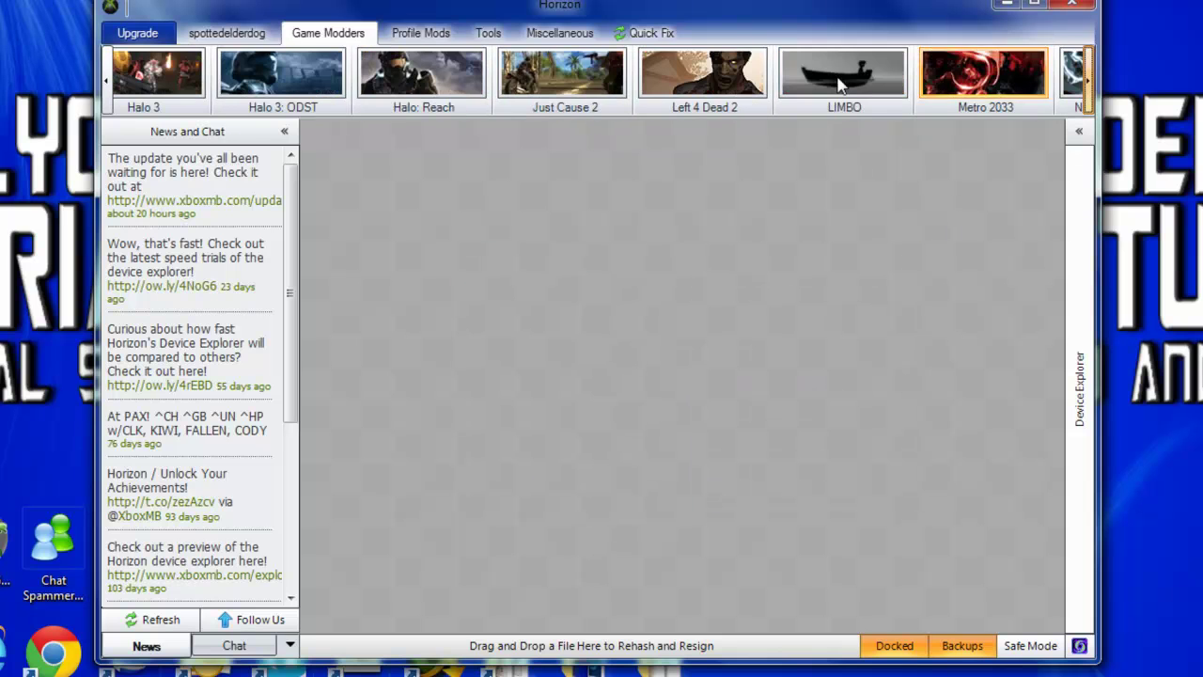
left_click(703, 75)
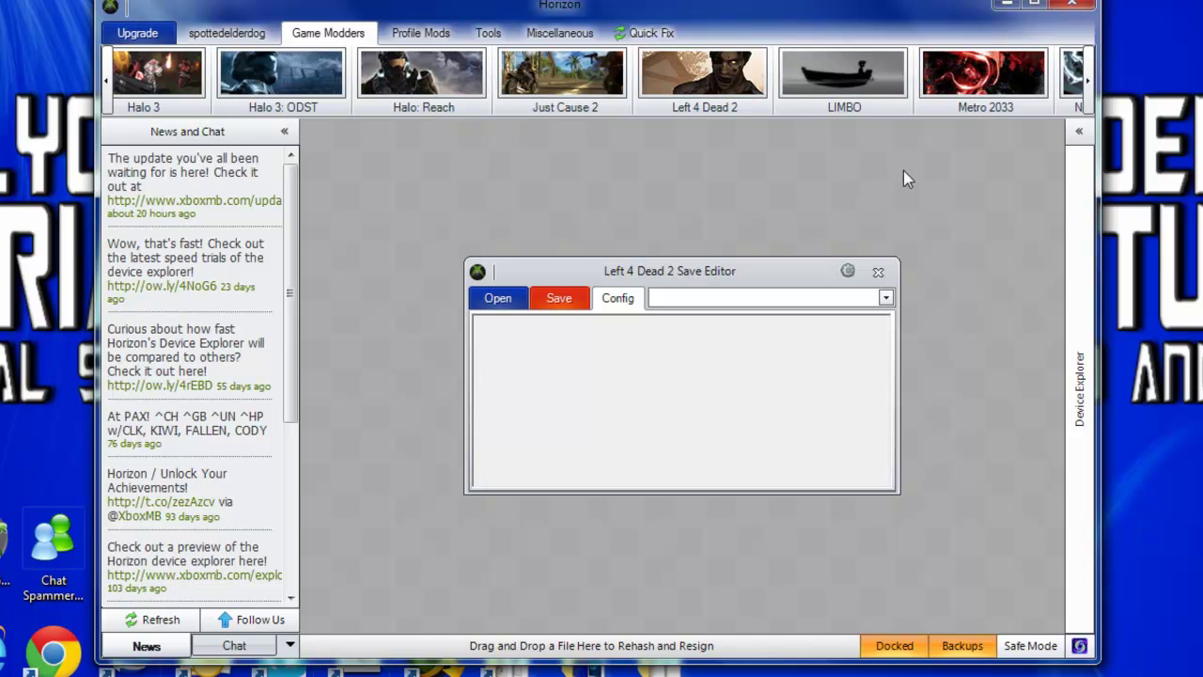
left_click(574, 304)
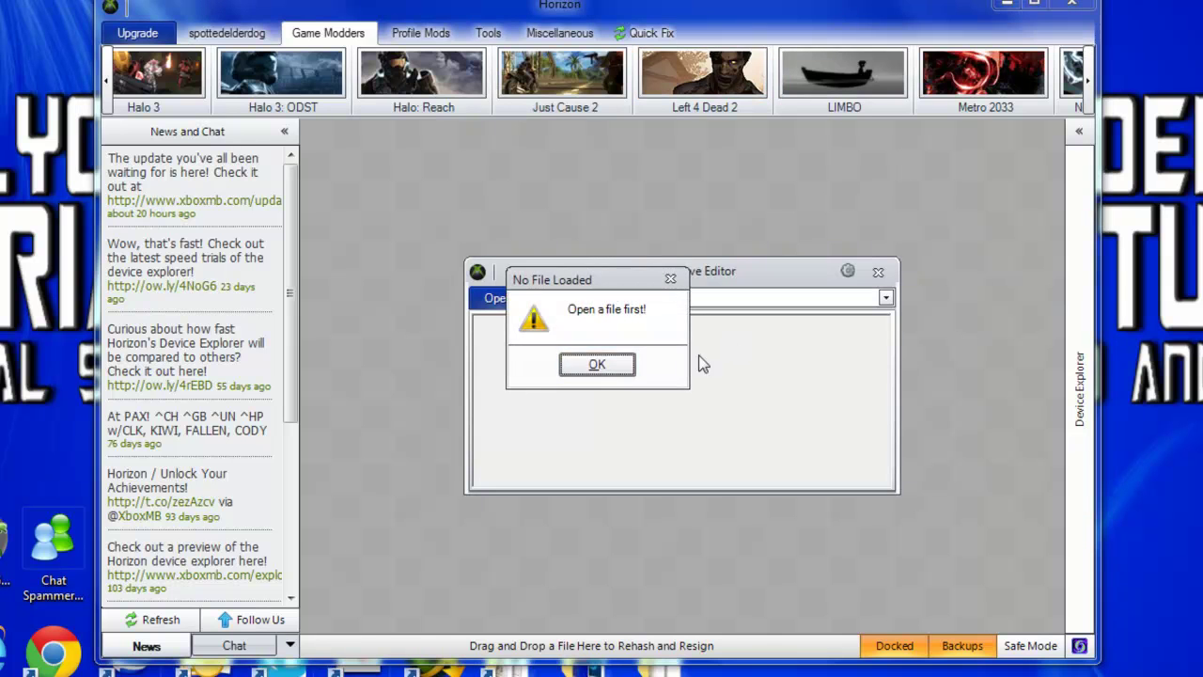
left_click(596, 368)
left_click(507, 301)
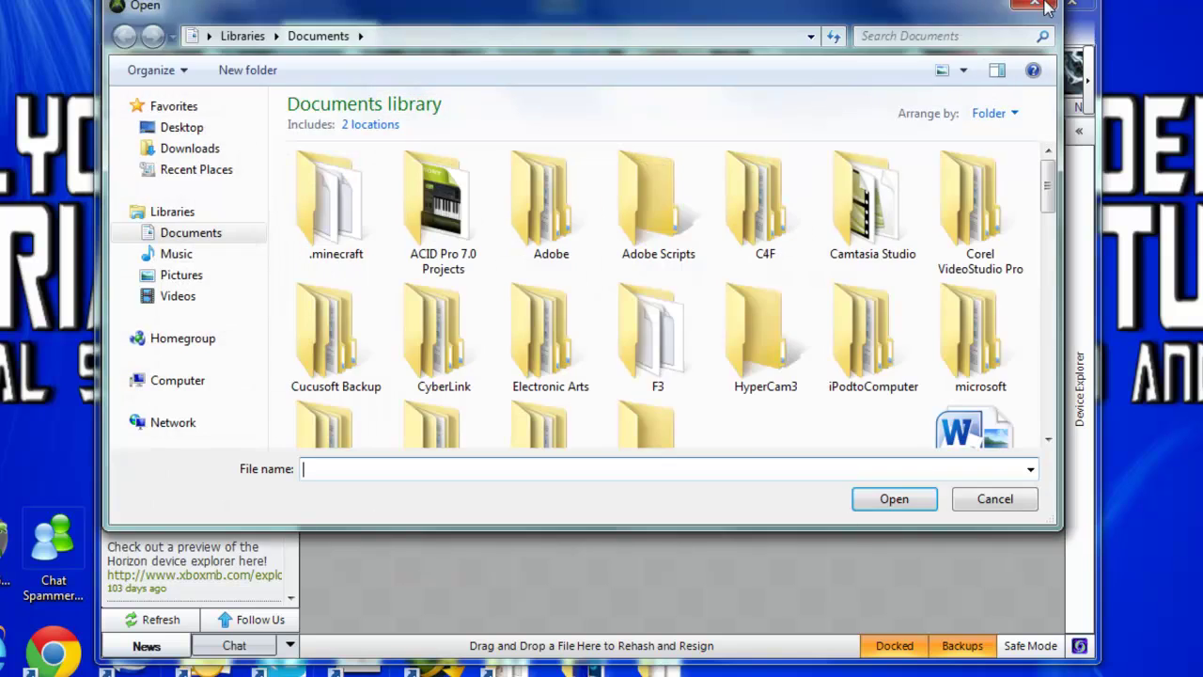
key("Escape")
left_click(878, 272)
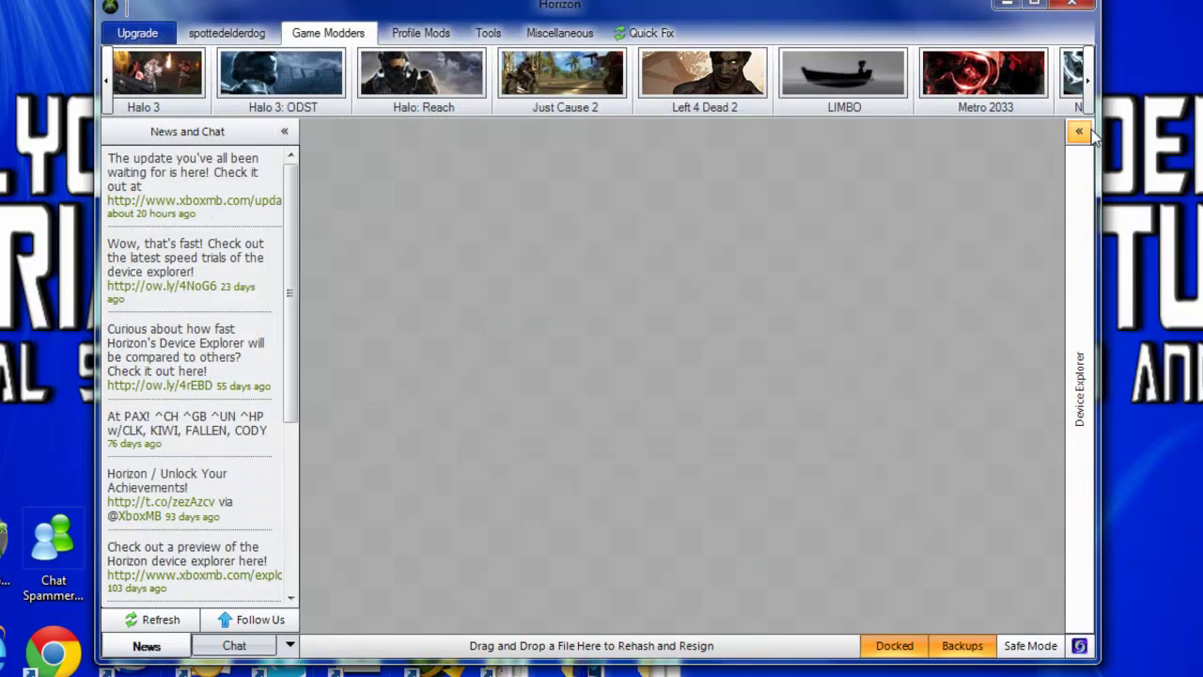
- Extract the 4.88 MB gamer profile from Device Explorer onto the desktop
left_click(1080, 131)
left_click(962, 380)
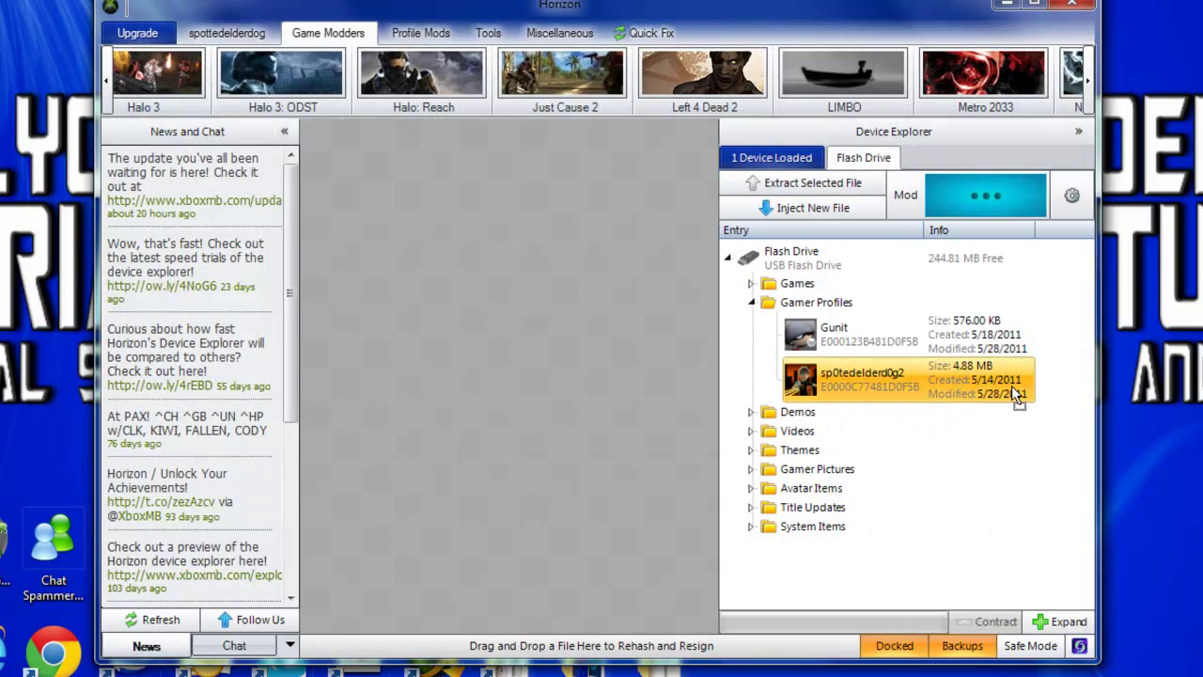
left_click_drag(1170, 377, 1169, 385)
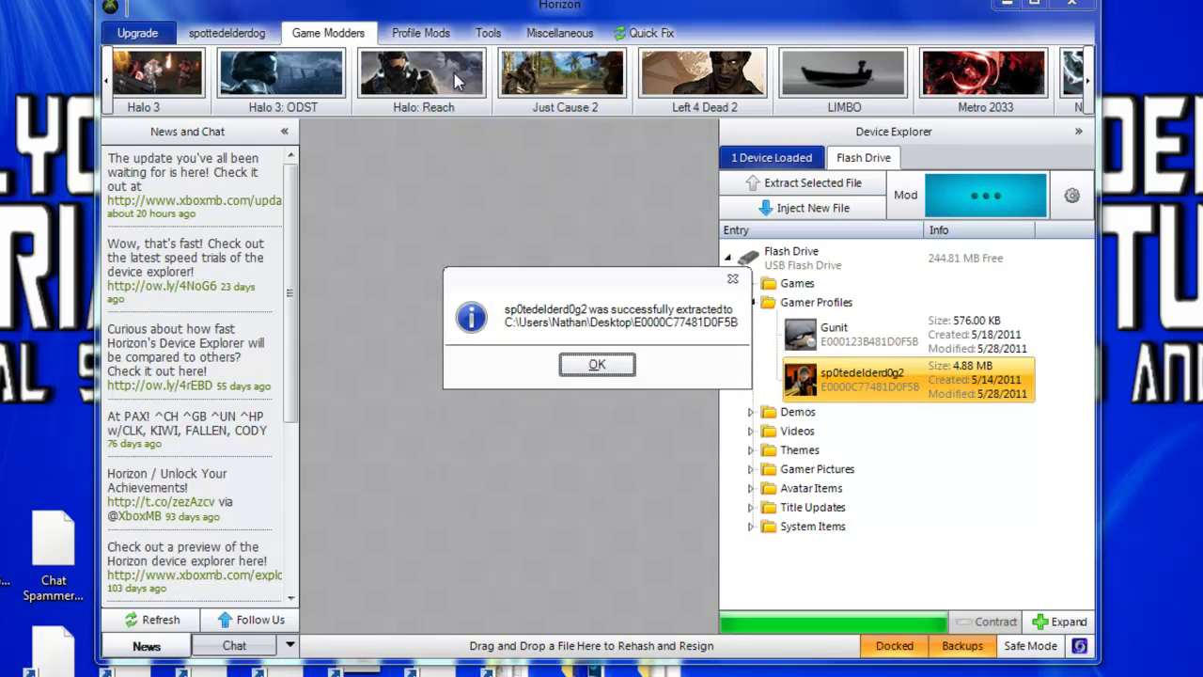
left_click(597, 365)
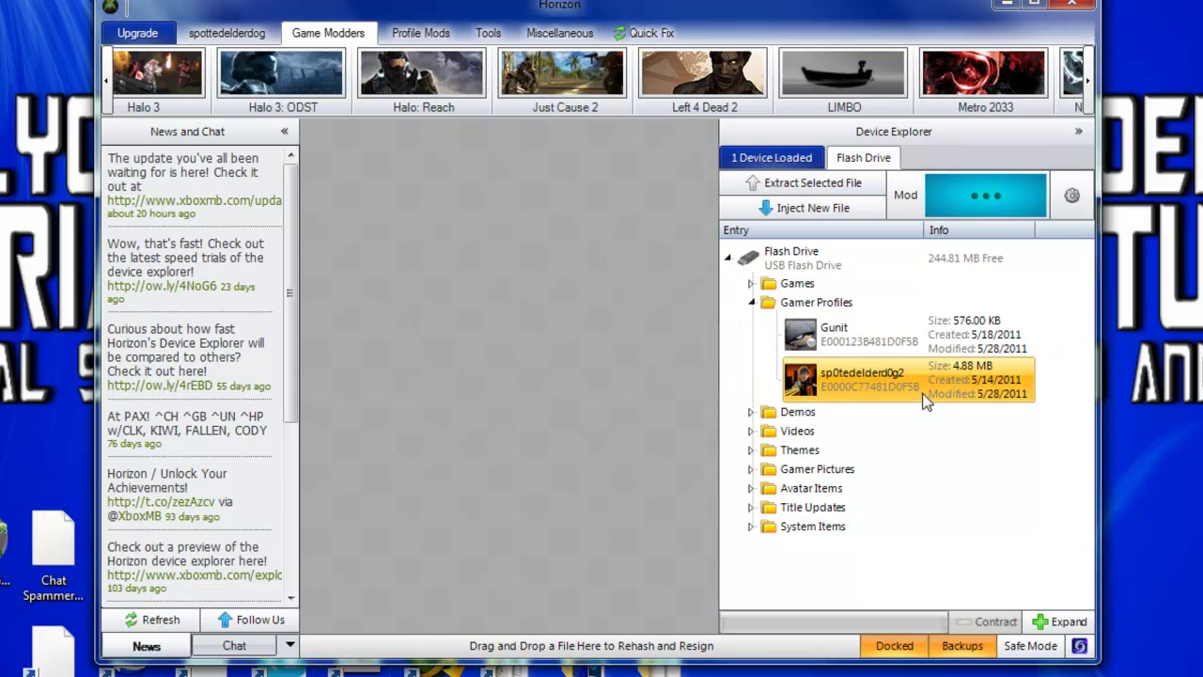
left_click(701, 80)
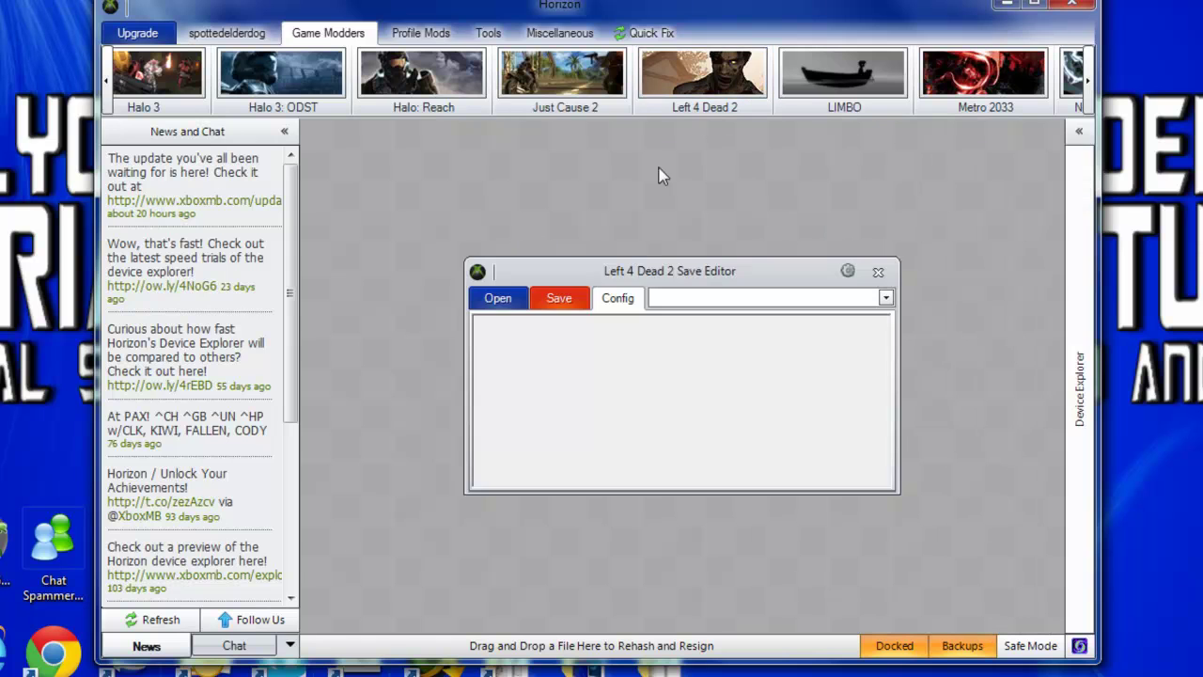
- Load the extracted profile from the Desktop into the Left 4 Dead 2 Save Editor, getting 'Invalid Title ID'
left_click(541, 301)
left_click(596, 366)
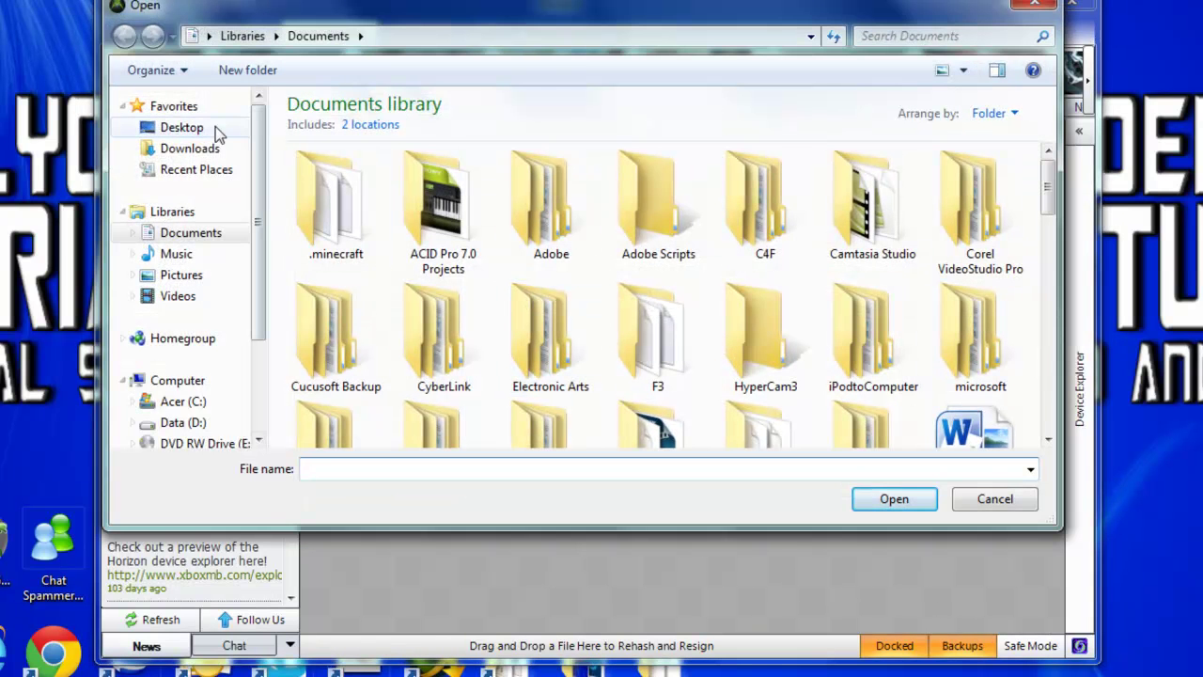
left_click(217, 128)
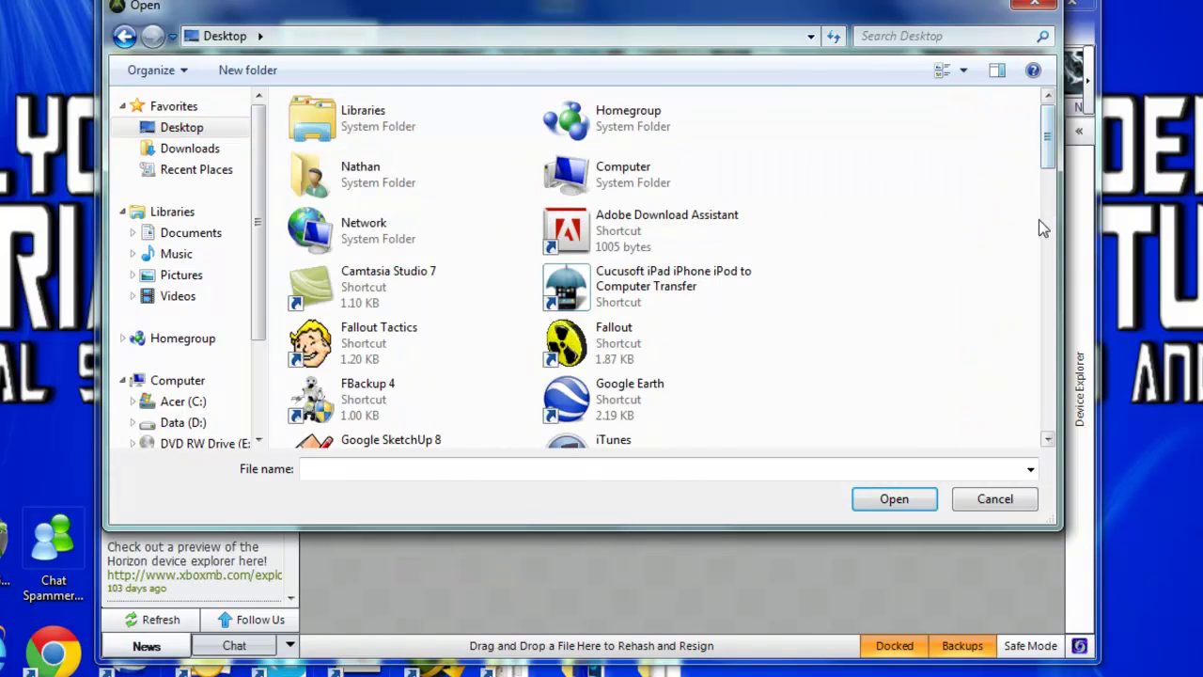
left_click_drag(1047, 167, 1021, 302)
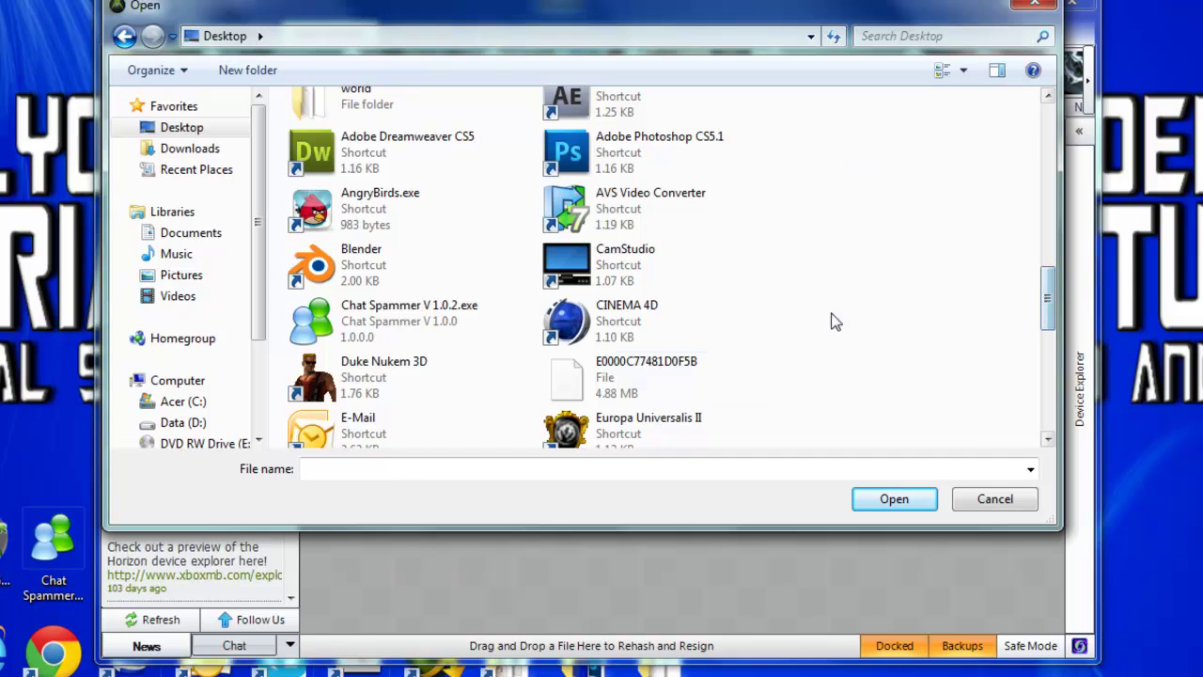
left_click(698, 365)
double_click(699, 363)
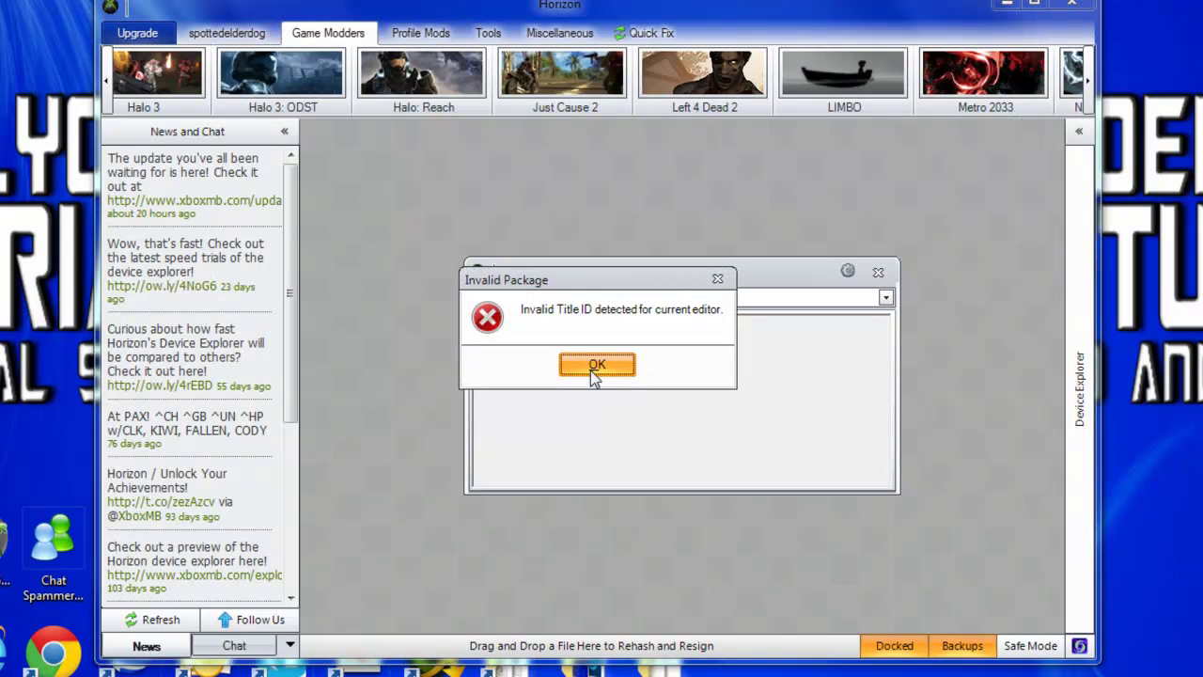
- Dismiss the error, close the Save Editor, and decline a members-only game editor's upgrade prompt
left_click(595, 368)
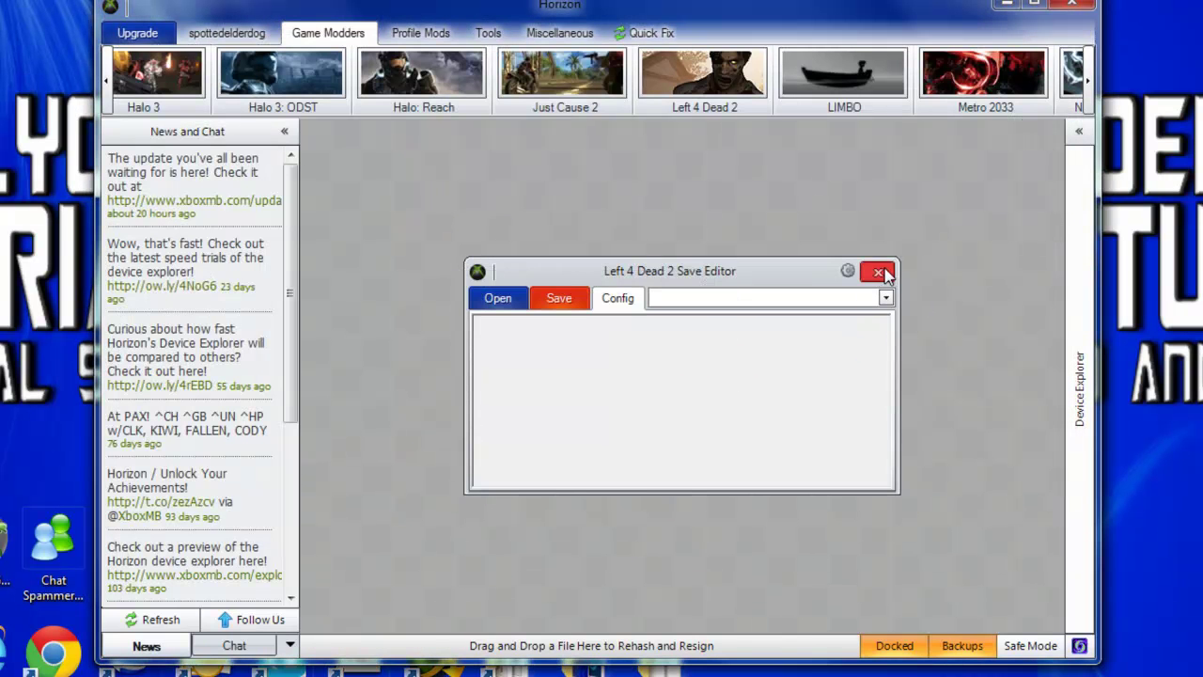
left_click(880, 272)
left_click(1090, 73)
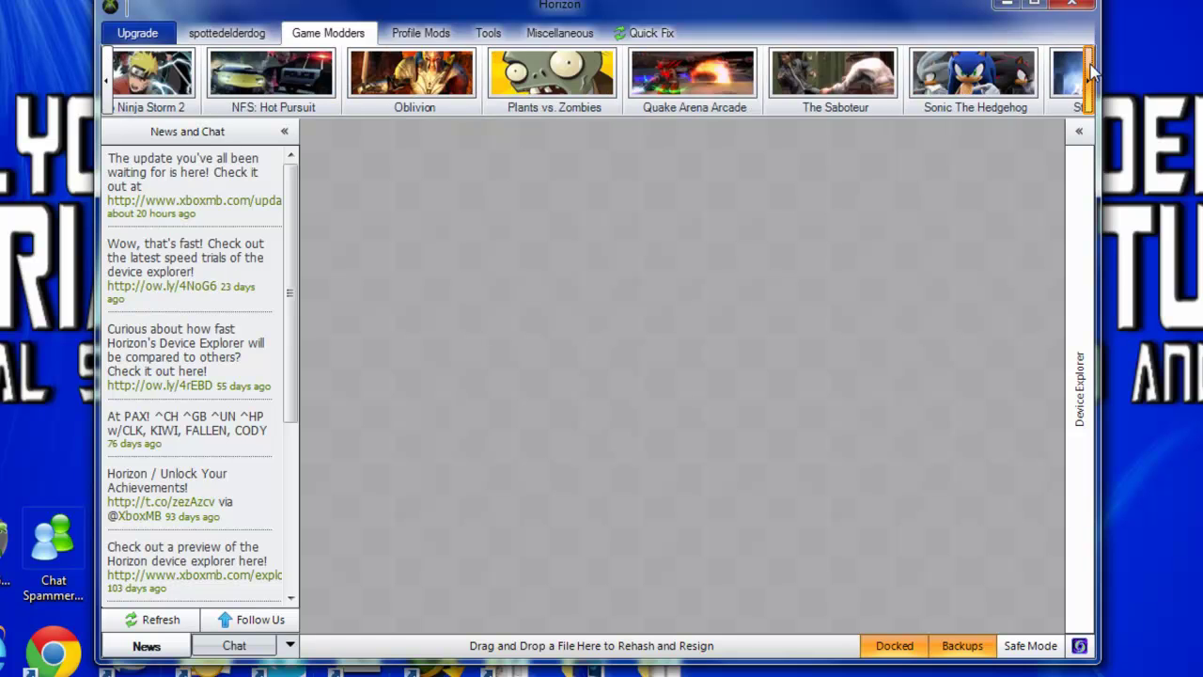
left_click(1091, 74)
left_click(1025, 75)
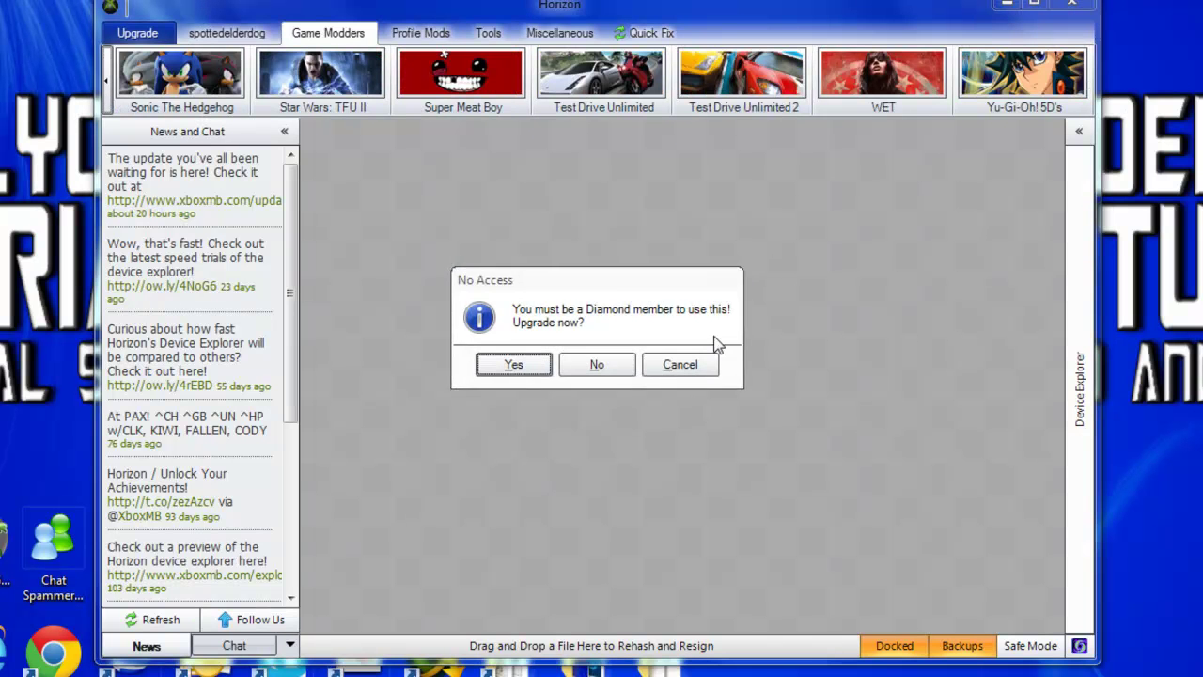
left_click(658, 367)
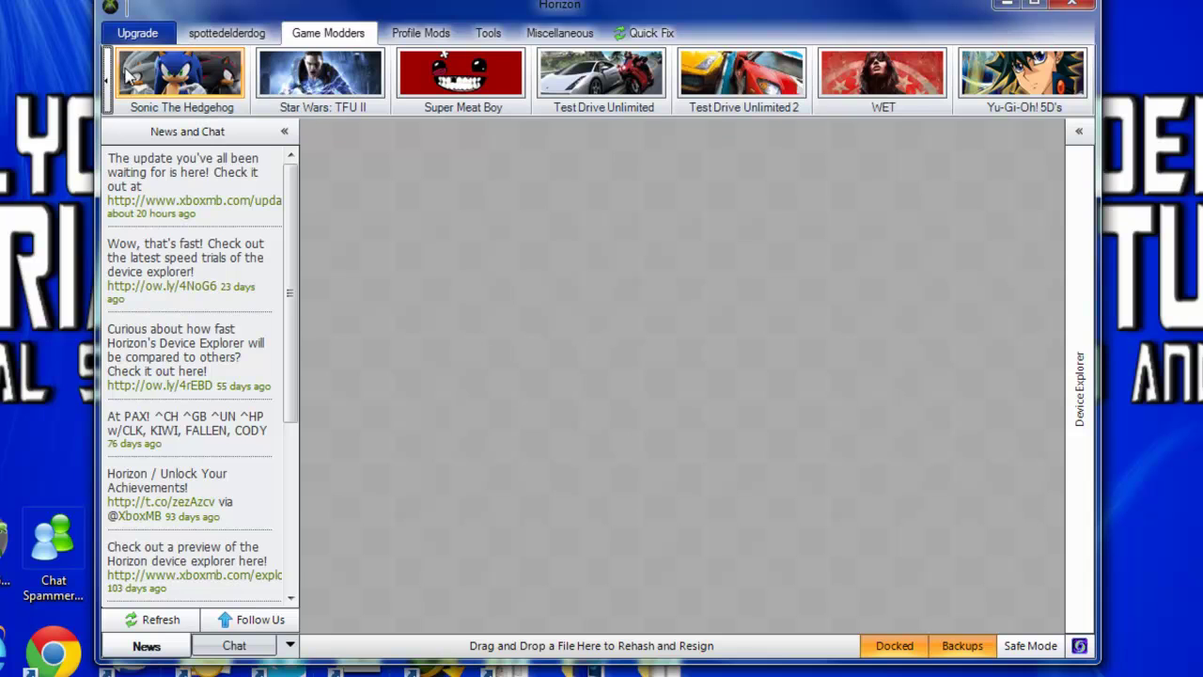
- Browse the Profile Mods tools, switch to Tools, and open then close Theme Creator
left_click(429, 32)
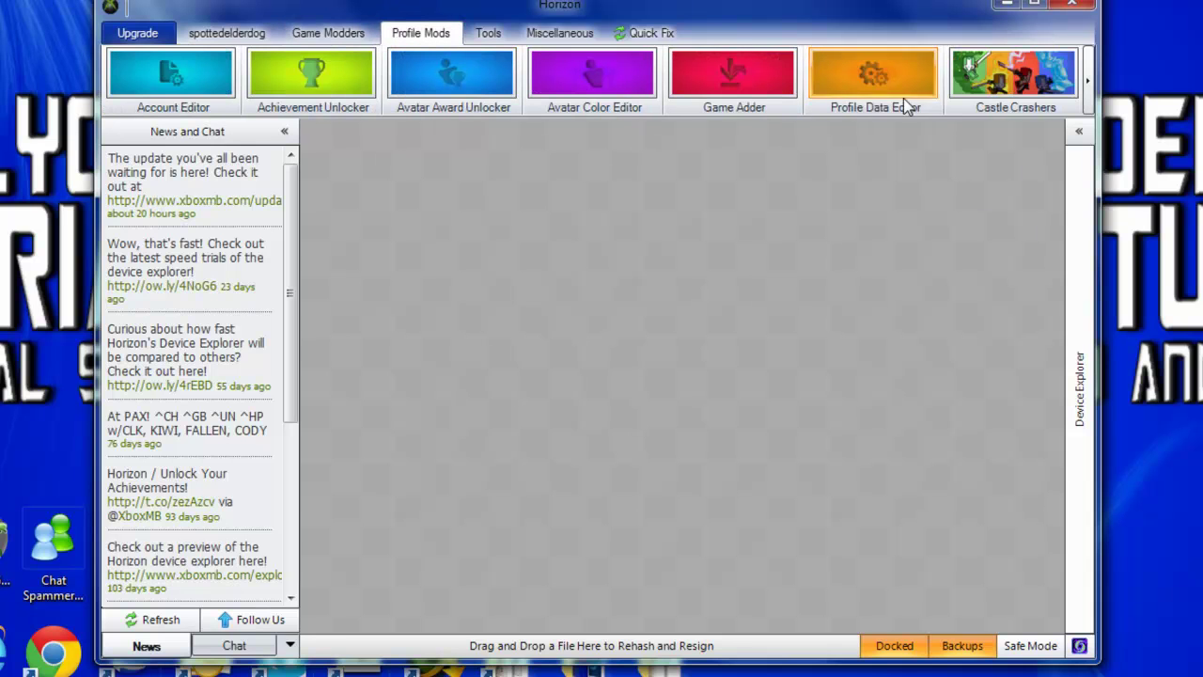
left_click(1090, 83)
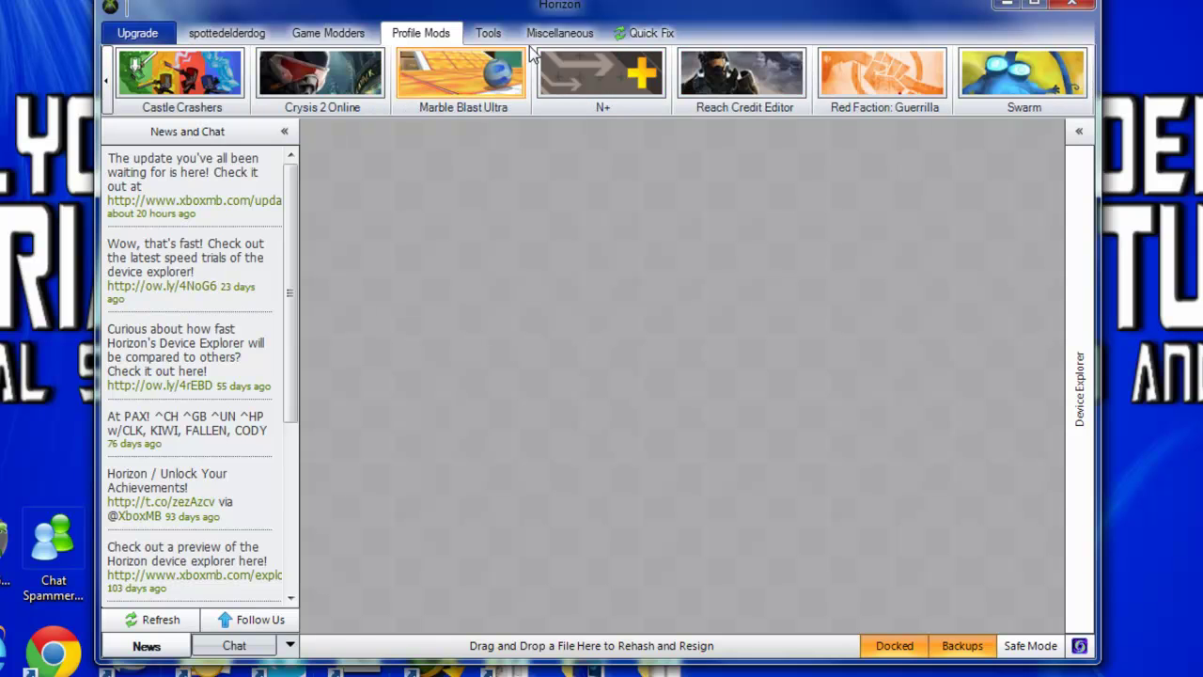
left_click(498, 34)
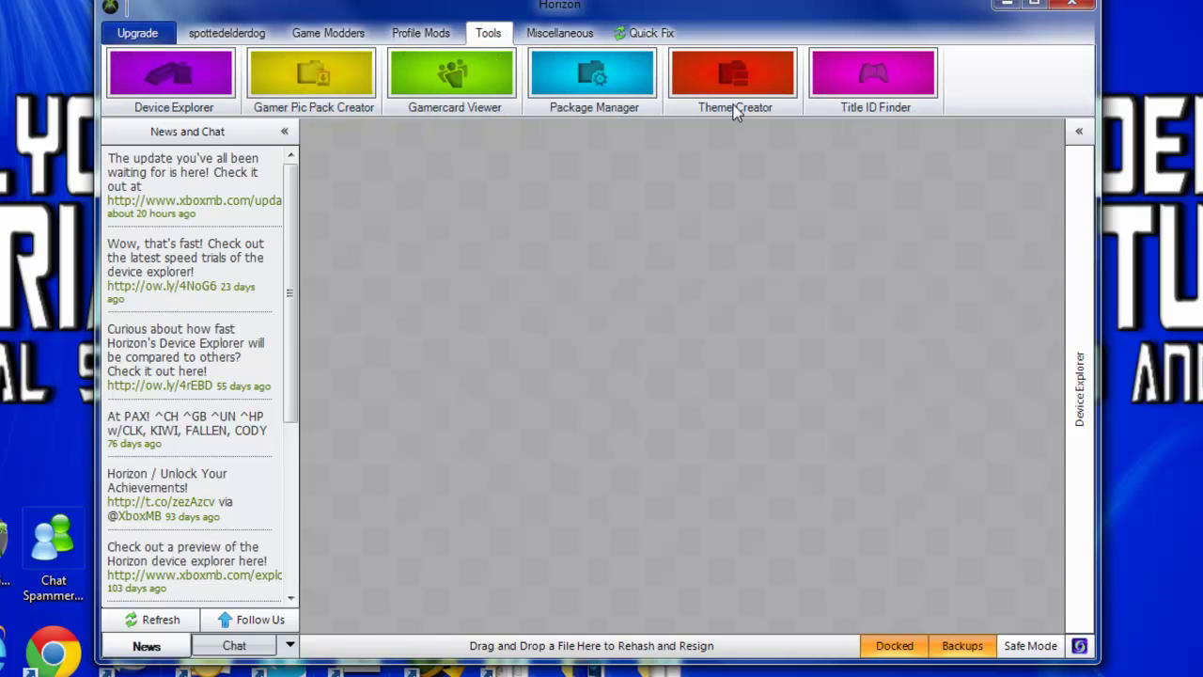
left_click(792, 113)
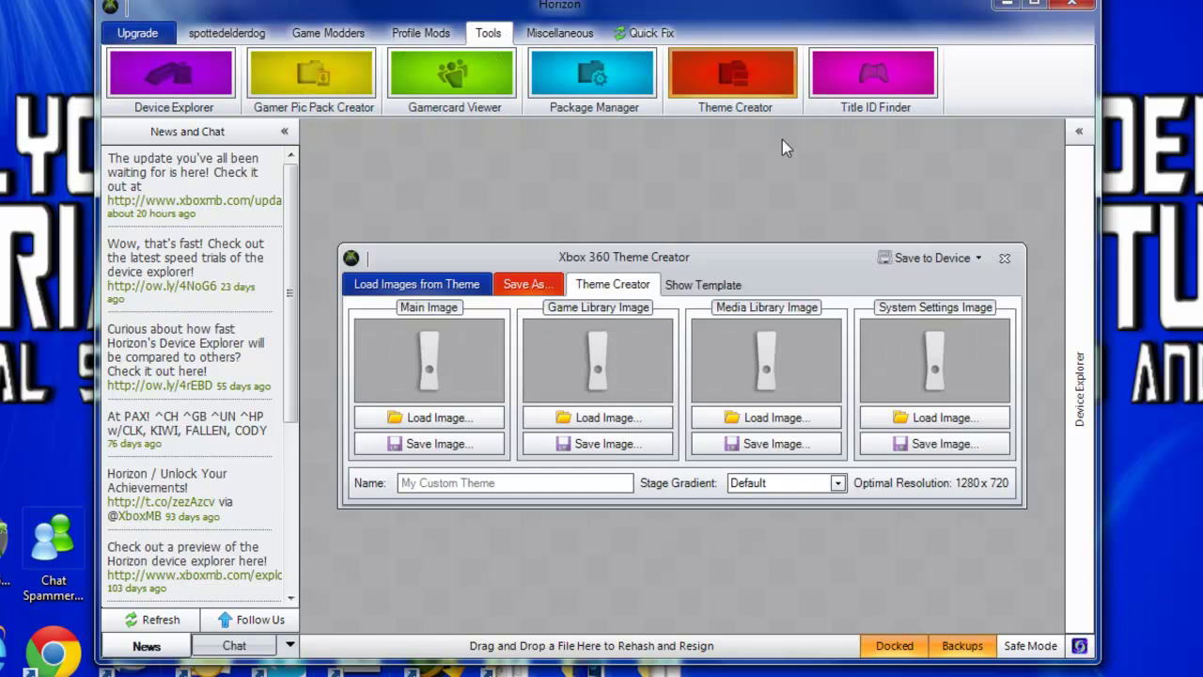
left_click(1004, 259)
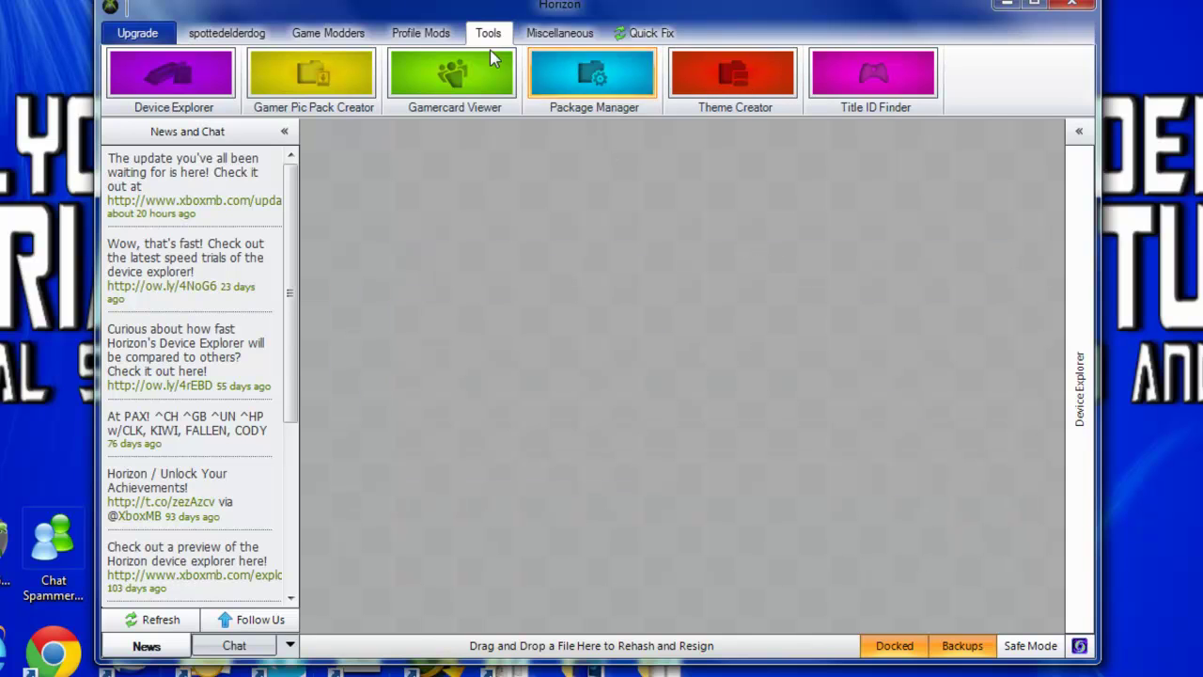
- In the Gamer Pic Pack Creator, search 'black ops' and choose Call of Duty: Black Ops
left_click(336, 101)
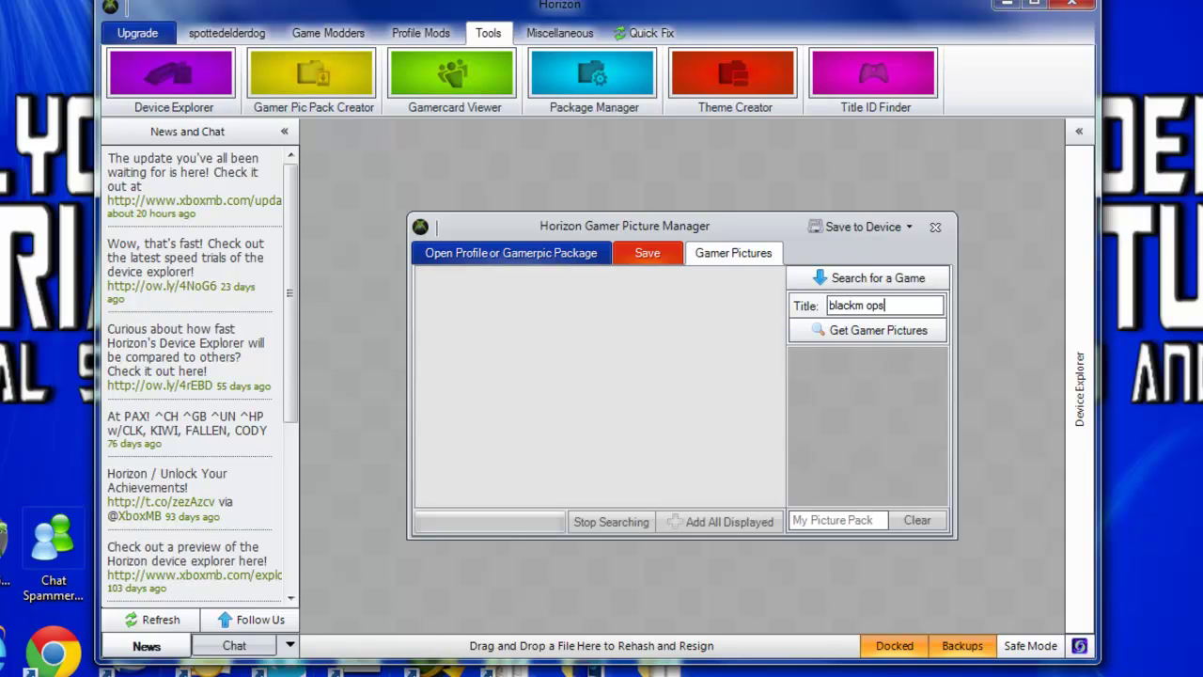
key("BackSpace")
left_click(869, 330)
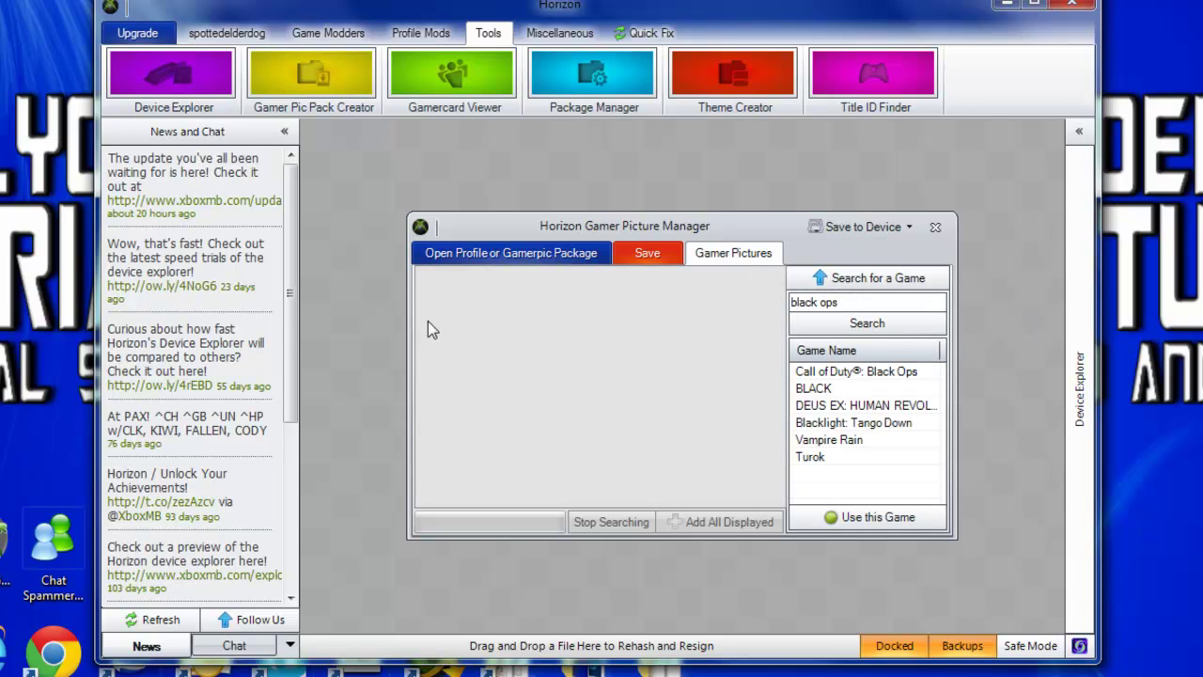
double_click(806, 374)
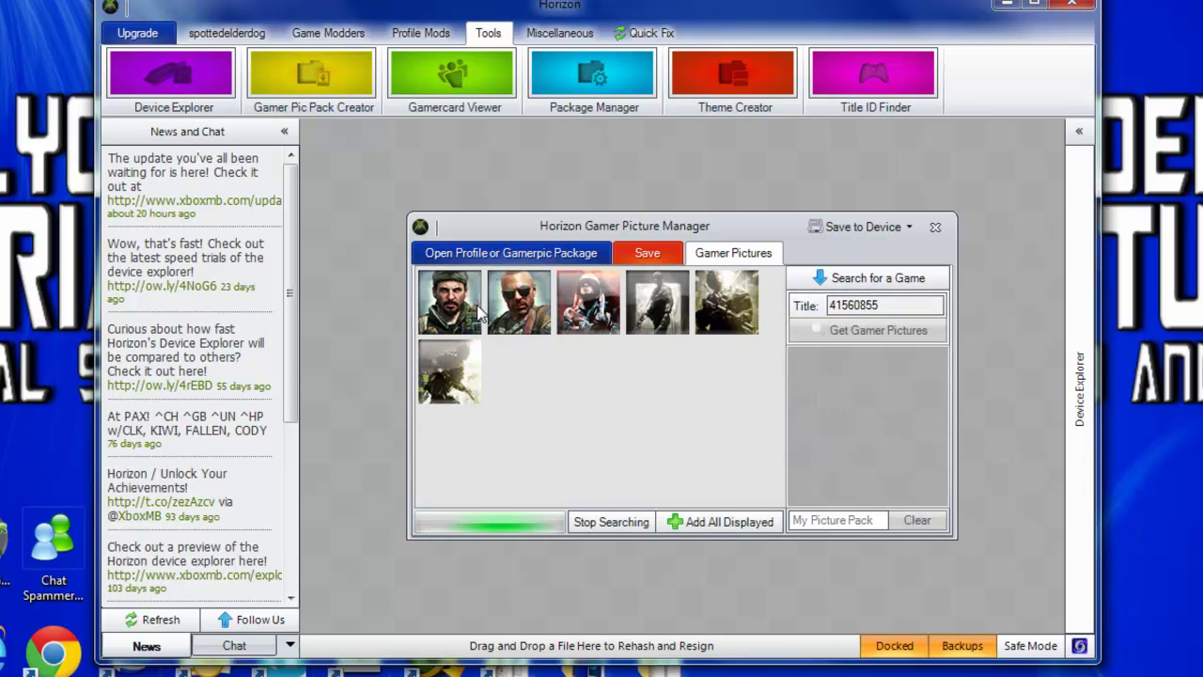
- Add all displayed Black Ops pictures and save My Picture Pack to the Flash Drive
left_click(752, 529)
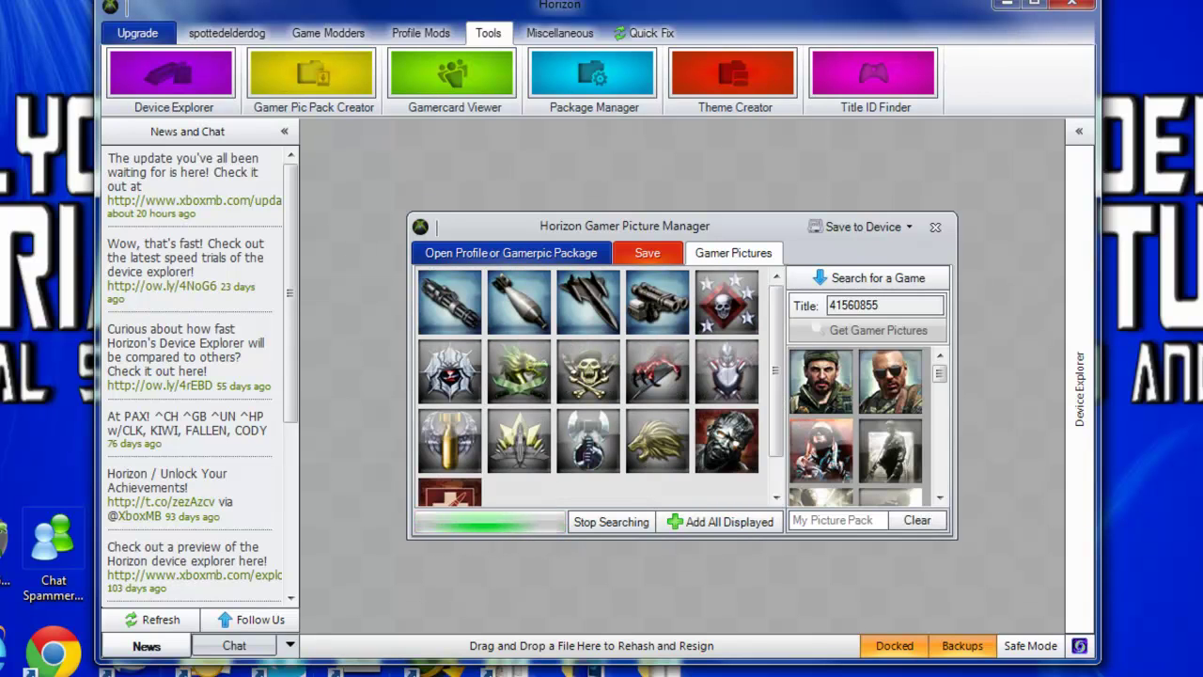
left_click(751, 531)
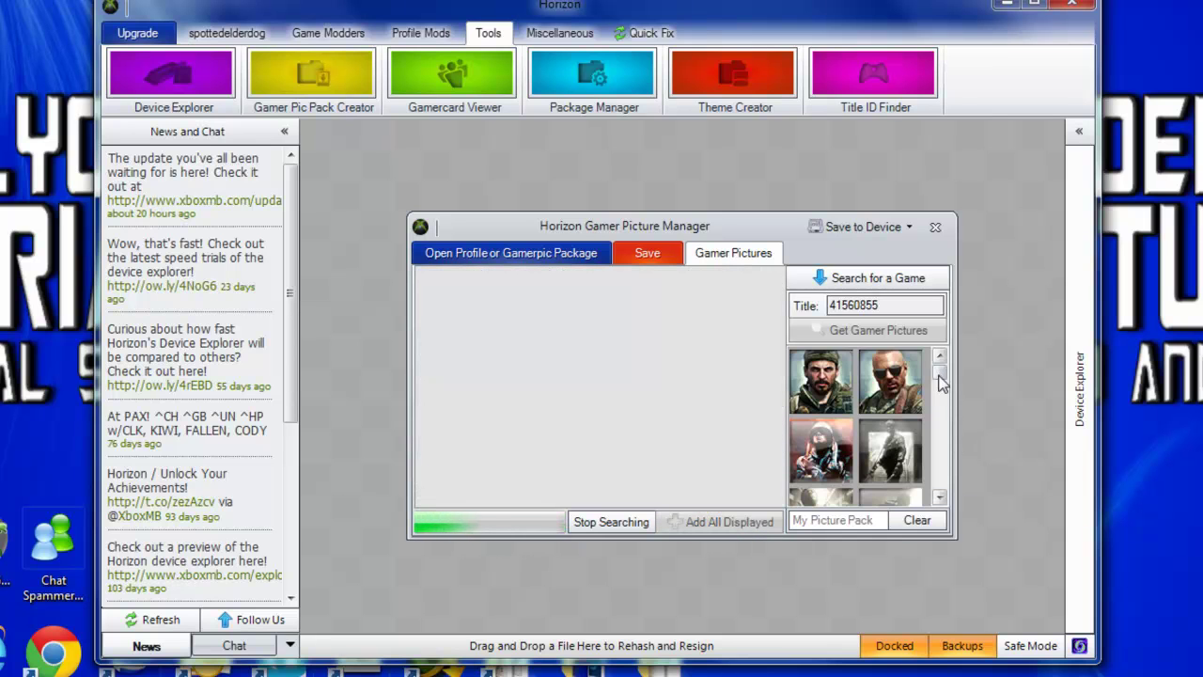
scroll(937, 385, "down", 10)
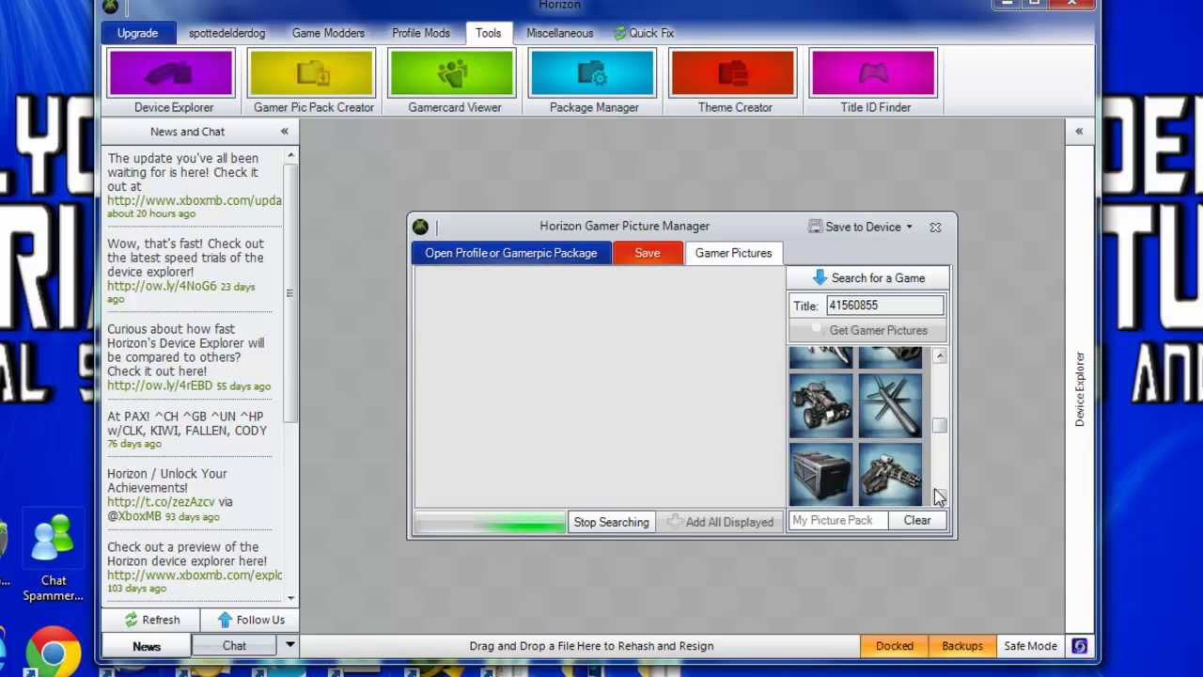
scroll(916, 489, "down", 4)
scroll(750, 520, "down", 1)
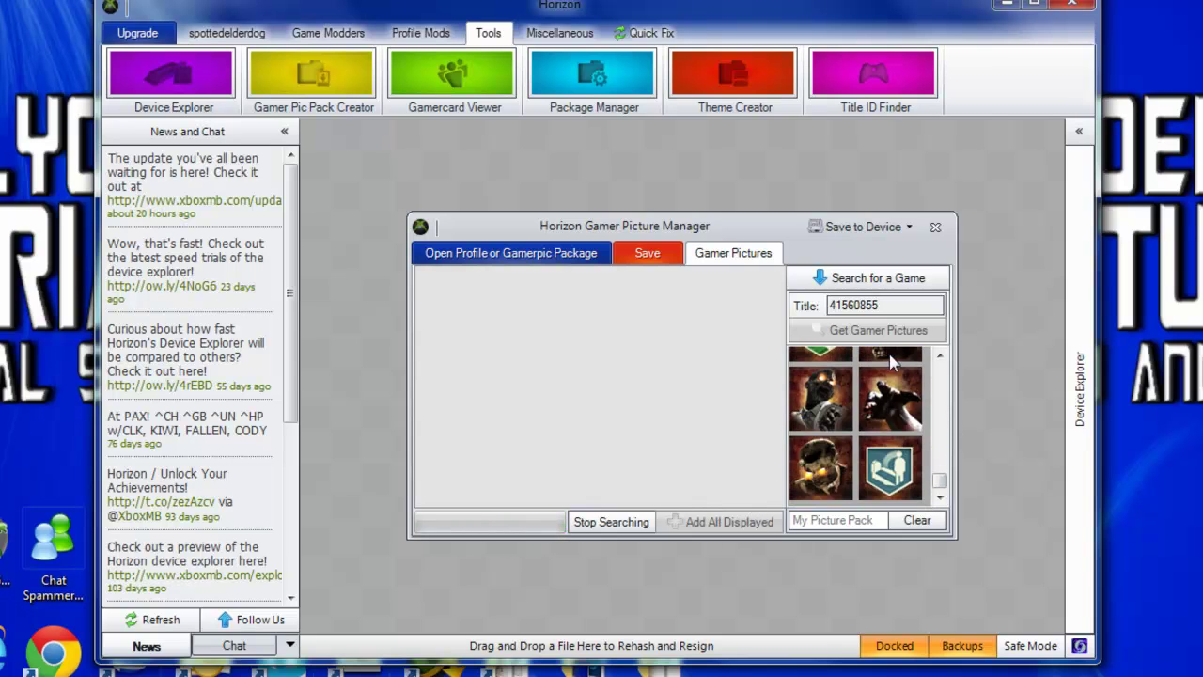
left_click(884, 227)
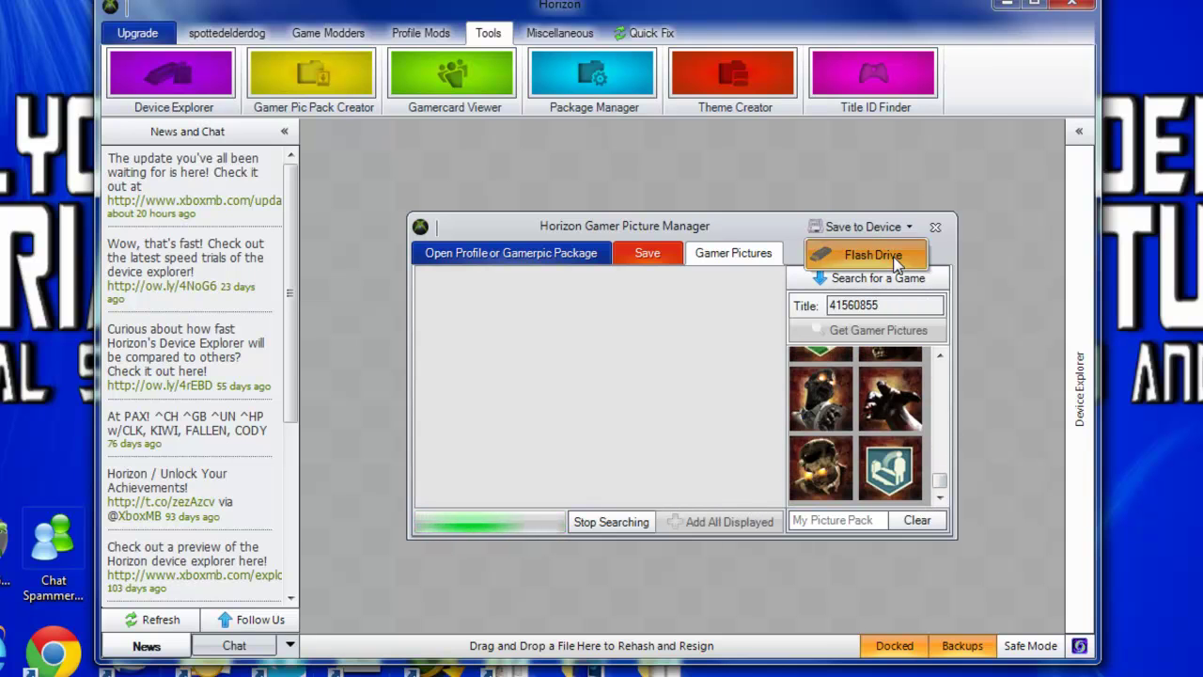
left_click(920, 262)
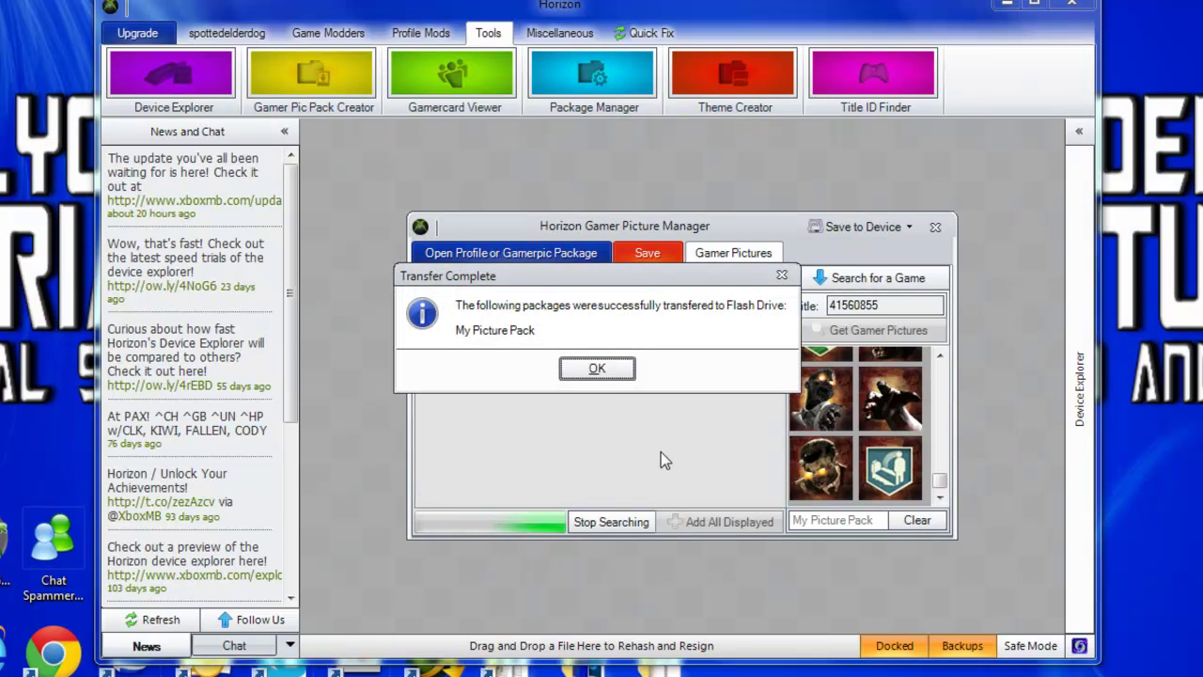
key("Return")
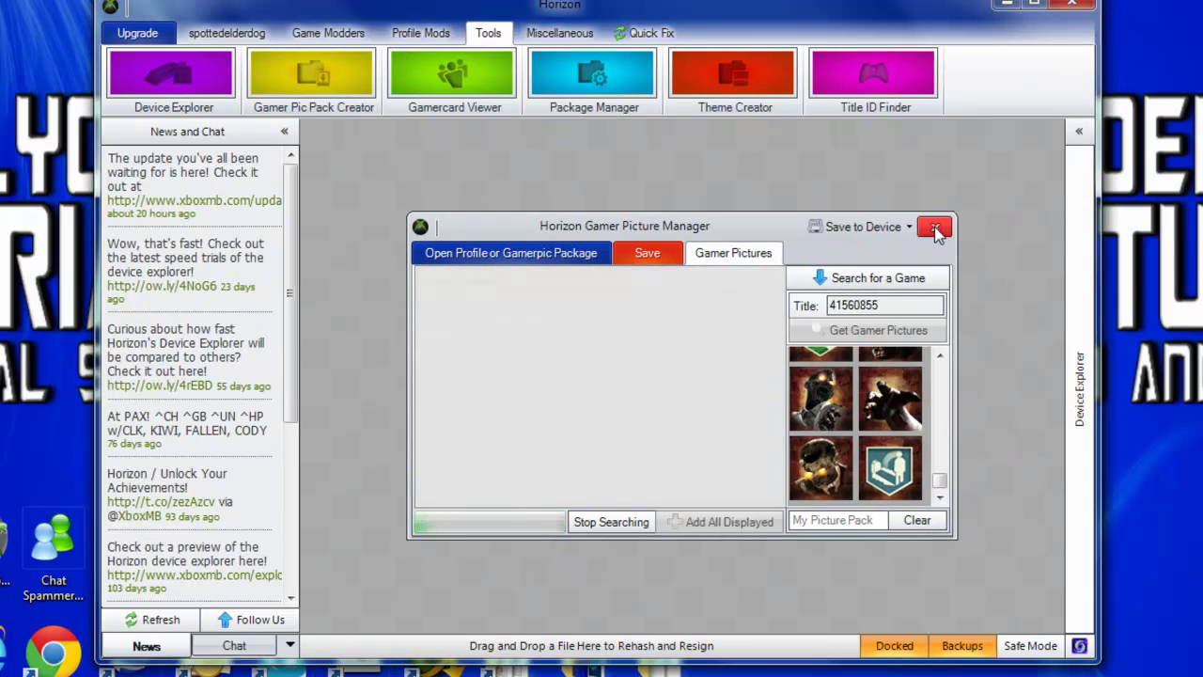
left_click(935, 227)
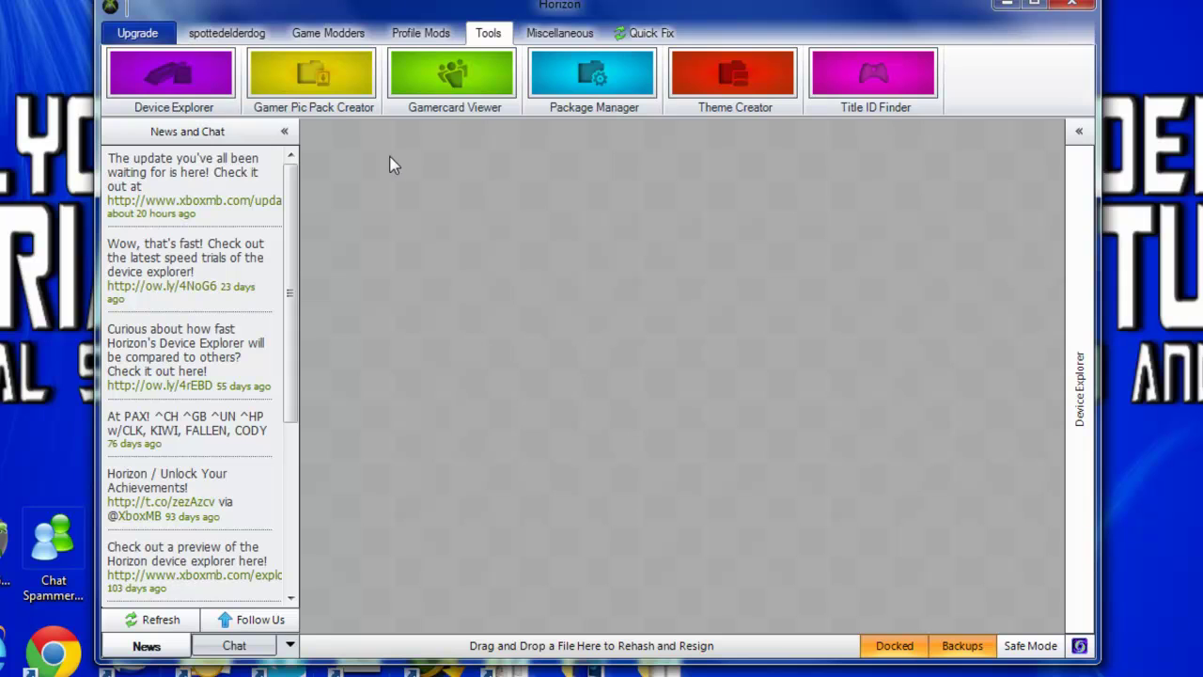
- Open and close the Gamercard Viewer and the Theme Creator from Tools
left_click(461, 87)
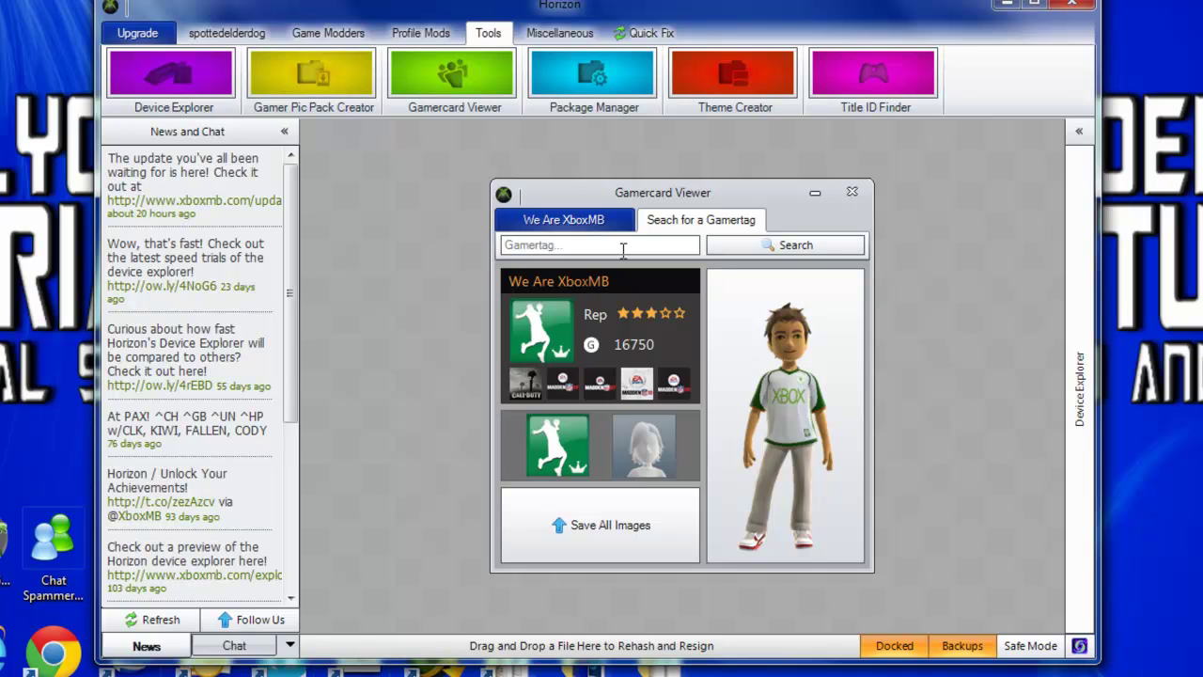
left_click(664, 246)
left_click(852, 193)
left_click(734, 87)
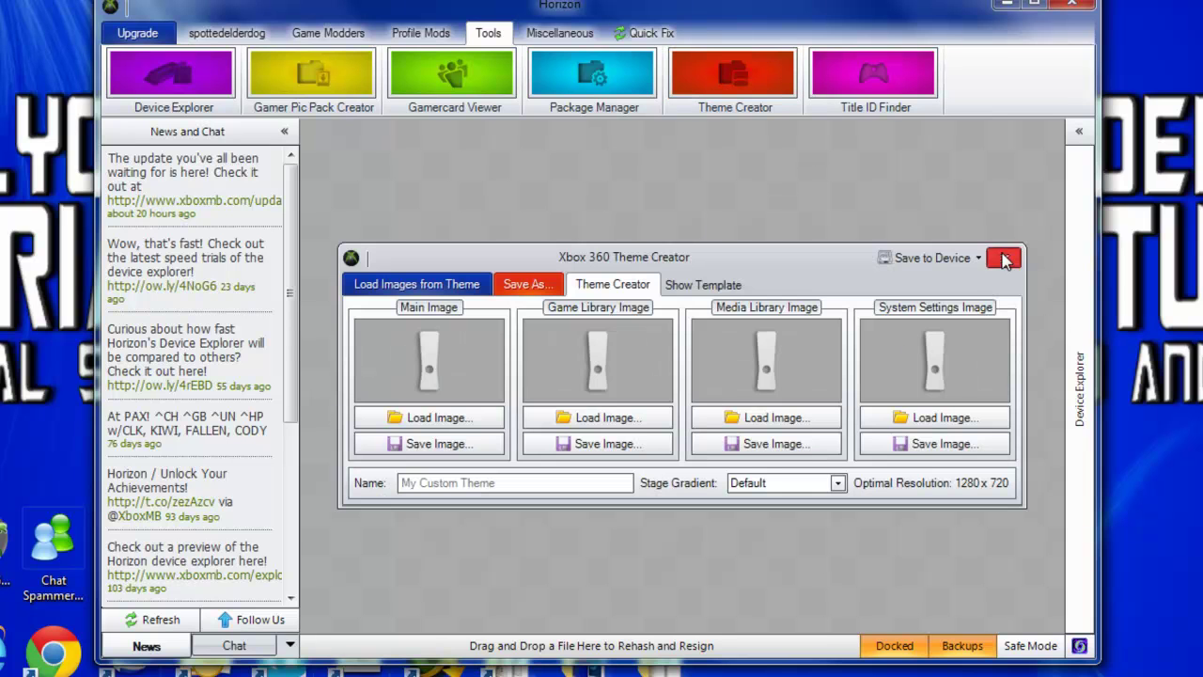
left_click(1004, 258)
- Browse the Miscellaneous, account and Game Modders sections, then close Horizon
left_click(581, 35)
left_click(240, 38)
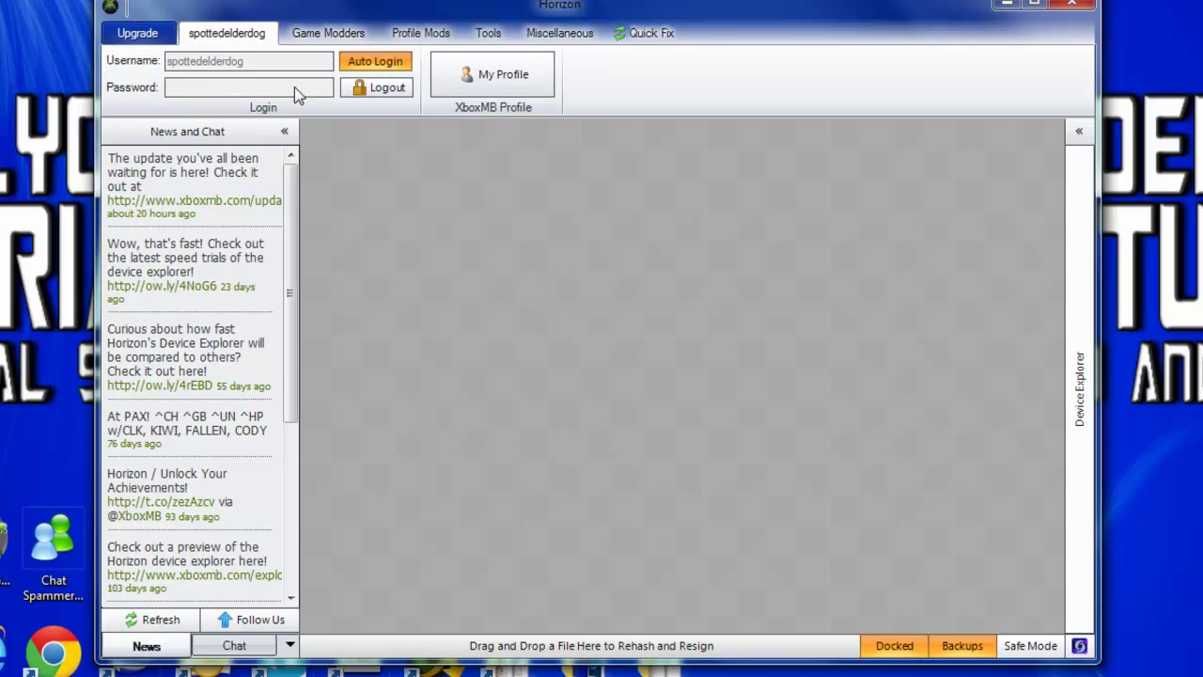
left_click(343, 34)
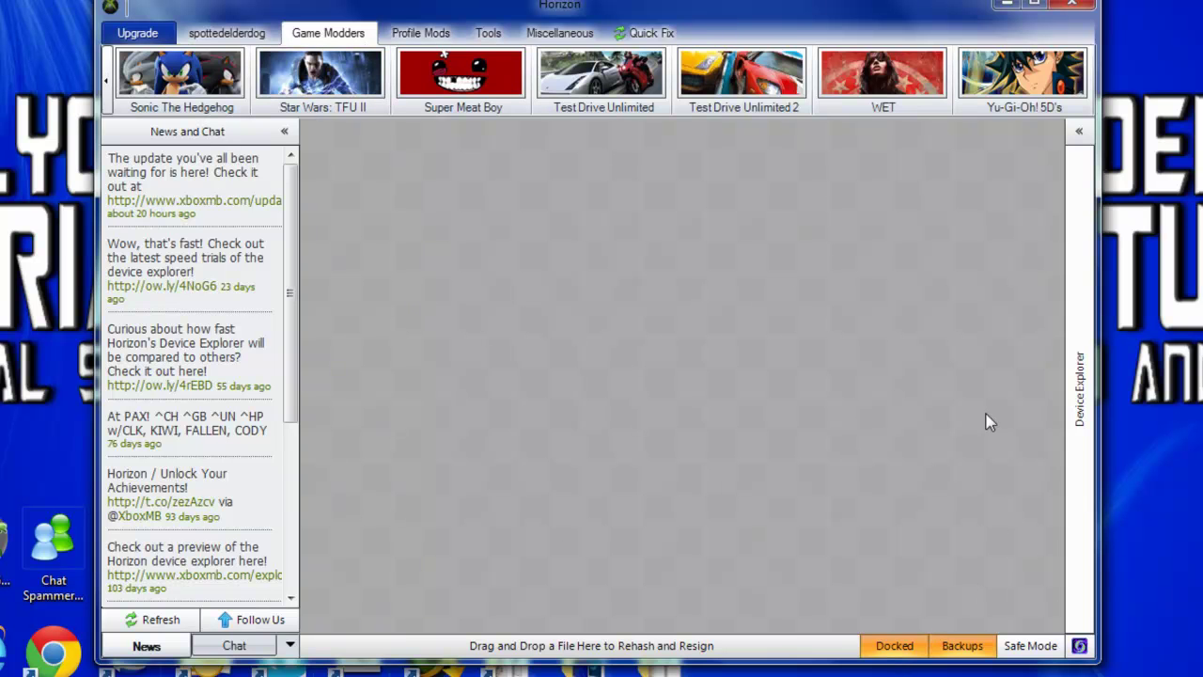
left_click(1072, 4)
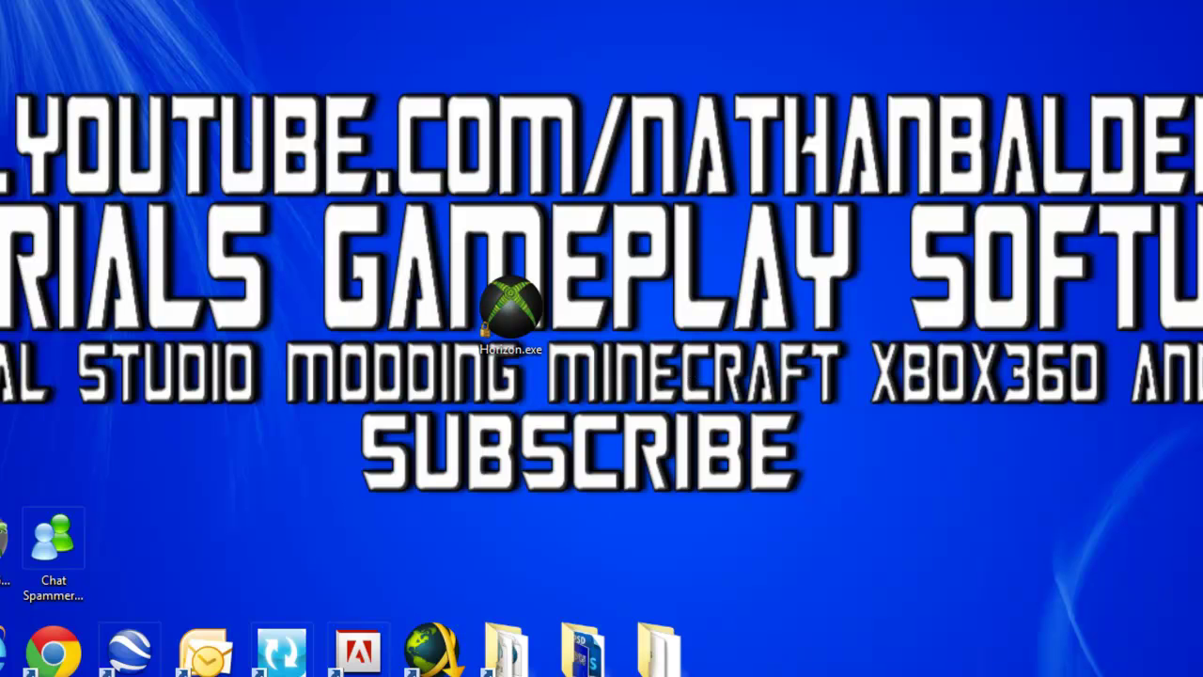
- Move the Horizon.exe shortcut beside Chat Spammer and launch Chat Spammer V1.0.2
left_click_drag(481, 331, 117, 564)
left_click(70, 552)
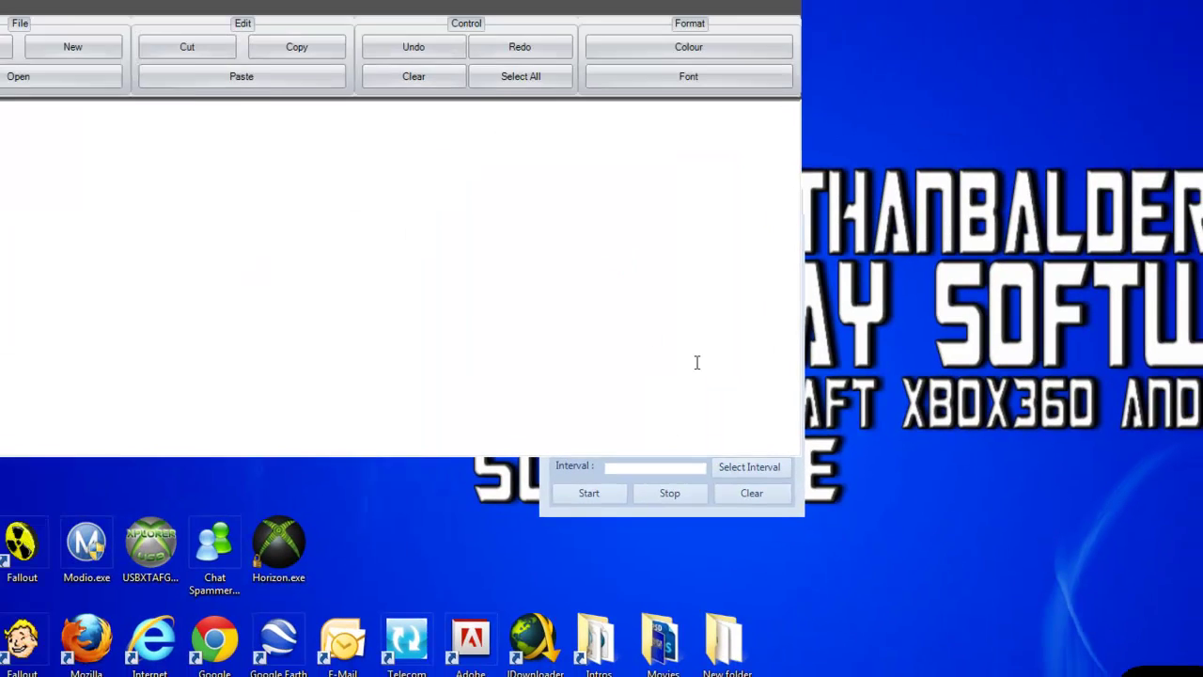
- Type test text into the notepad, then select it all and delete it
type("dfhugjgk")
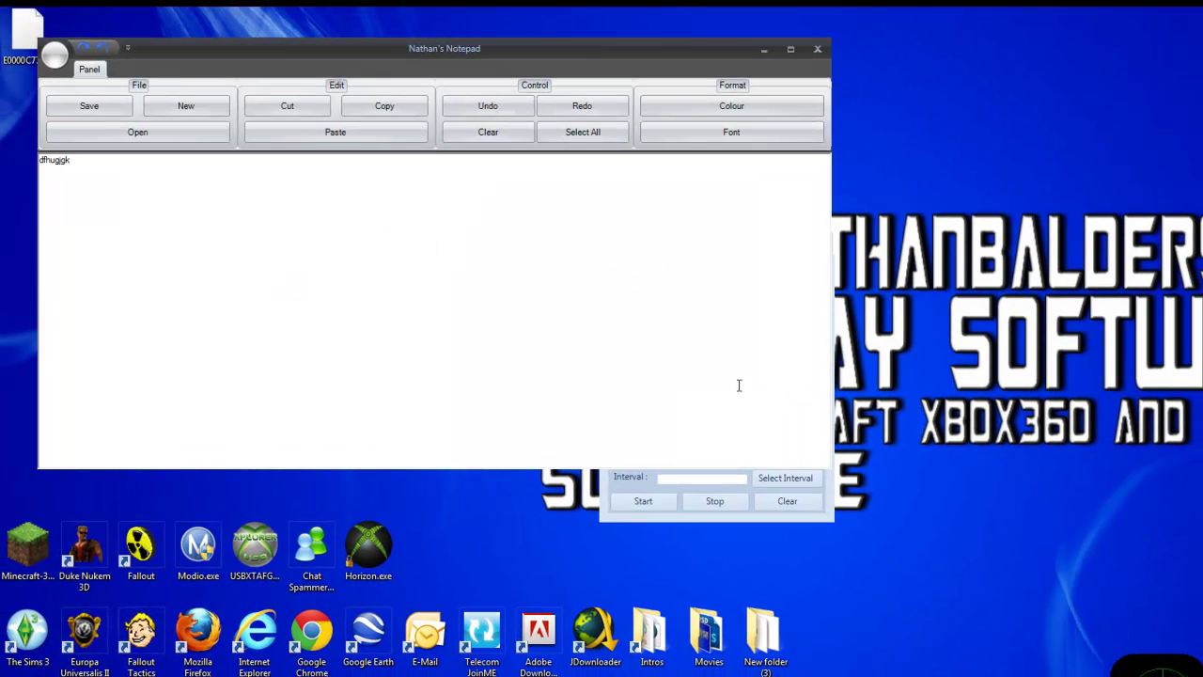
key("ctrl+a")
key("BackSpace")
- Set the Chat Spammer interval to 1 and enter the spam message
left_click(698, 477)
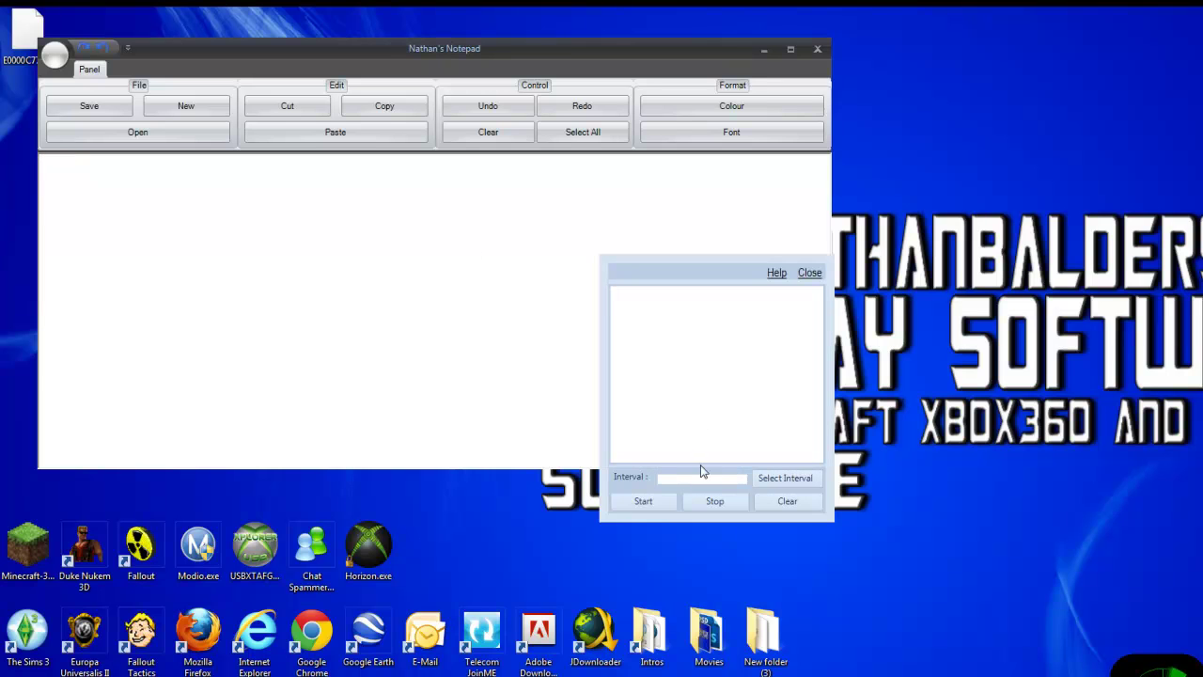
type("1")
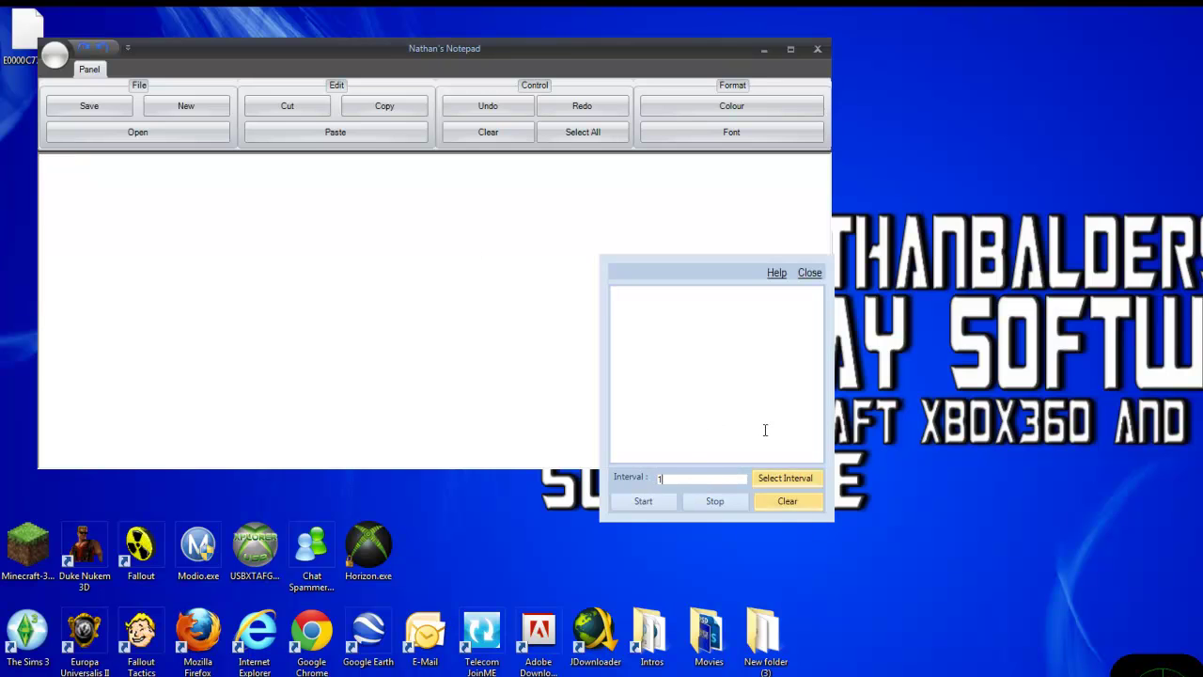
left_click(704, 331)
type("dfhjgdtryjkghj")
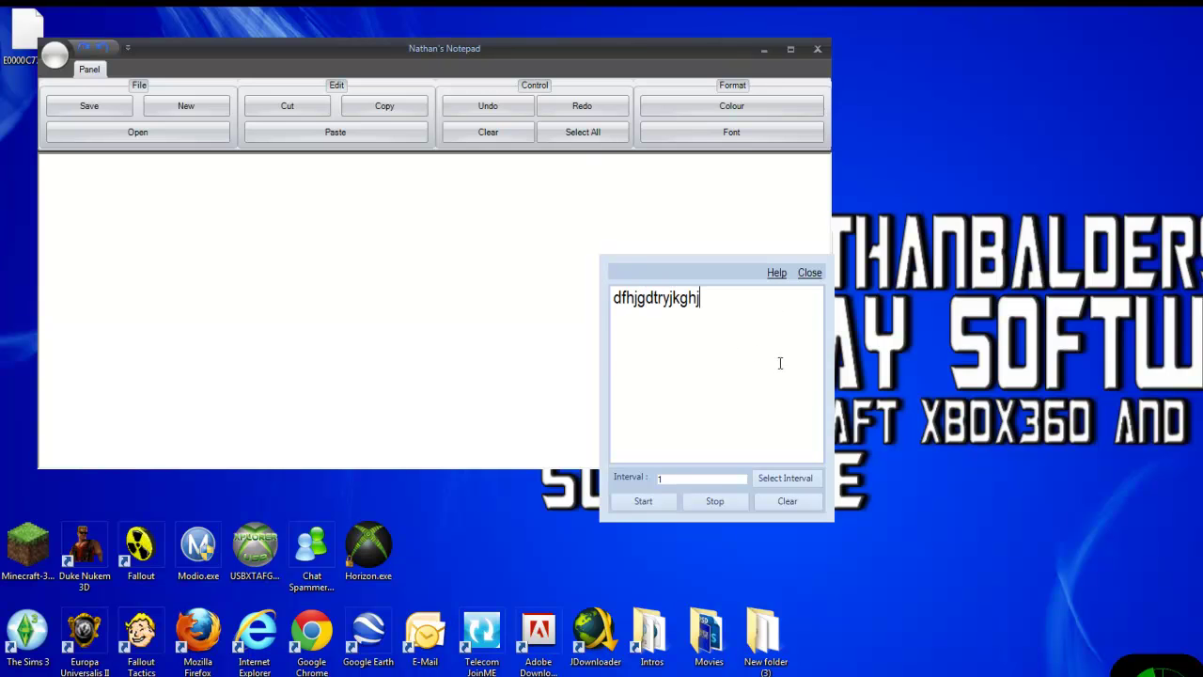
key("BackSpace")
key("BackSpace")
key("BackSpace")
key("BackSpace")
key("BackSpace")
key("BackSpace")
key("BackSpace")
key("BackSpace")
key("BackSpace")
key("BackSpace")
key("BackSpace")
key("BackSpace")
key("BackSpace")
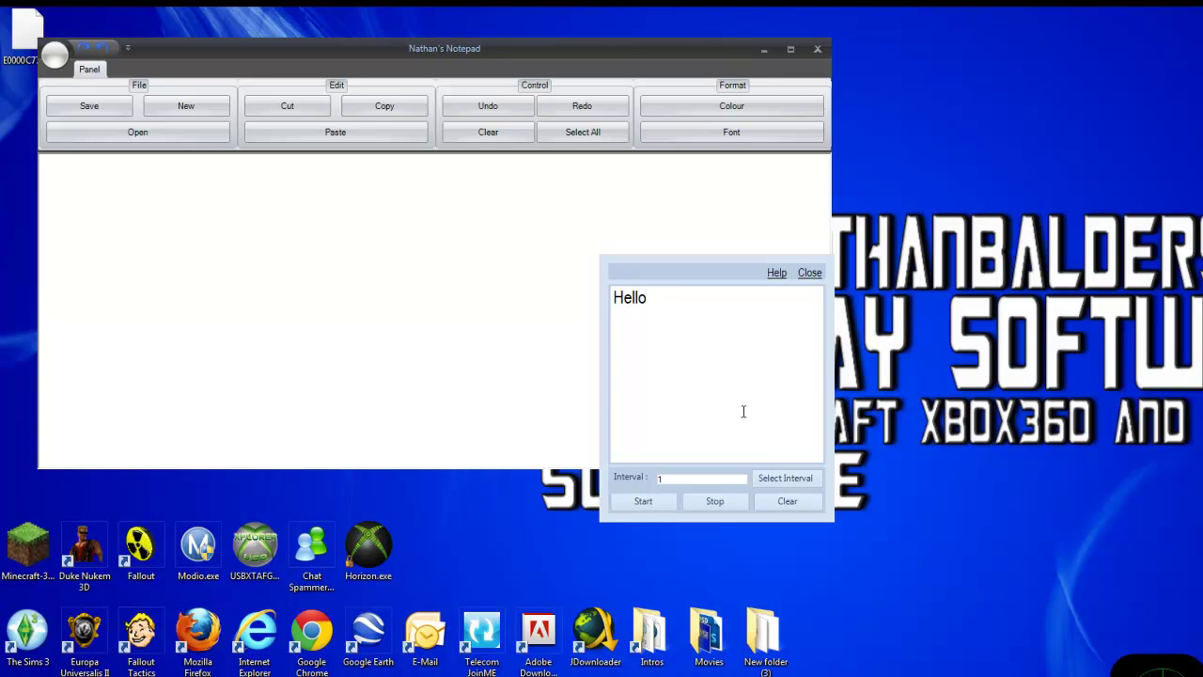
left_click(785, 478)
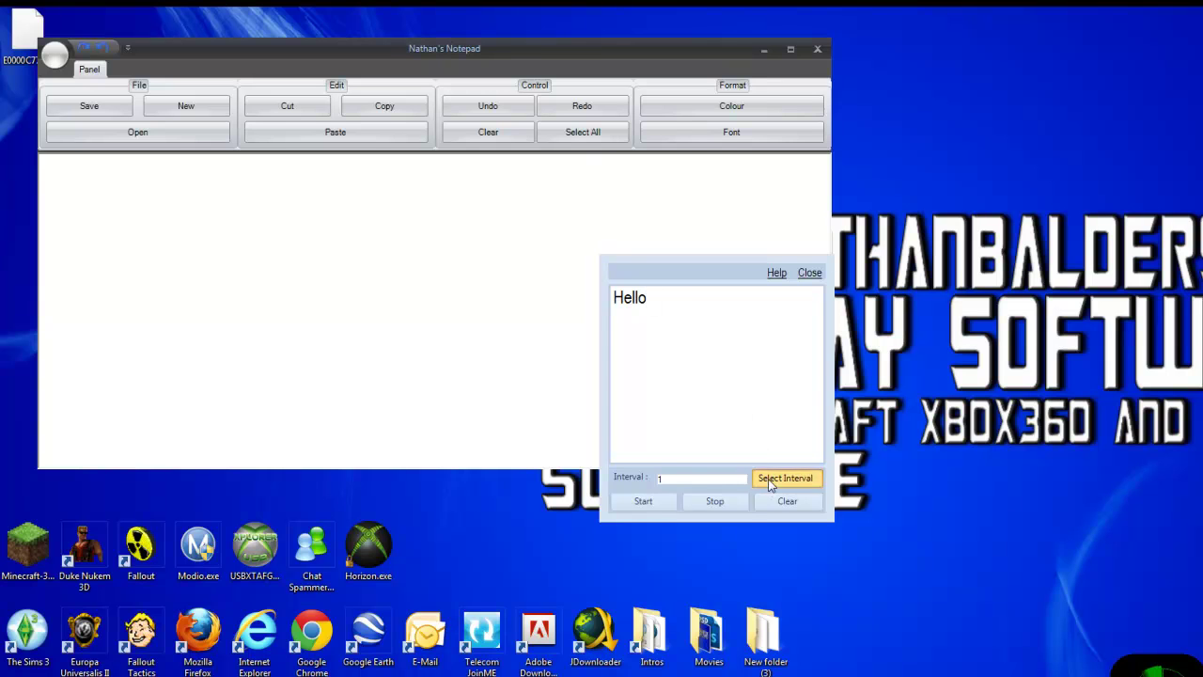
- Spam 'Hello' into the notepad, then stop and clear the message box
left_click(639, 502)
left_click(98, 204)
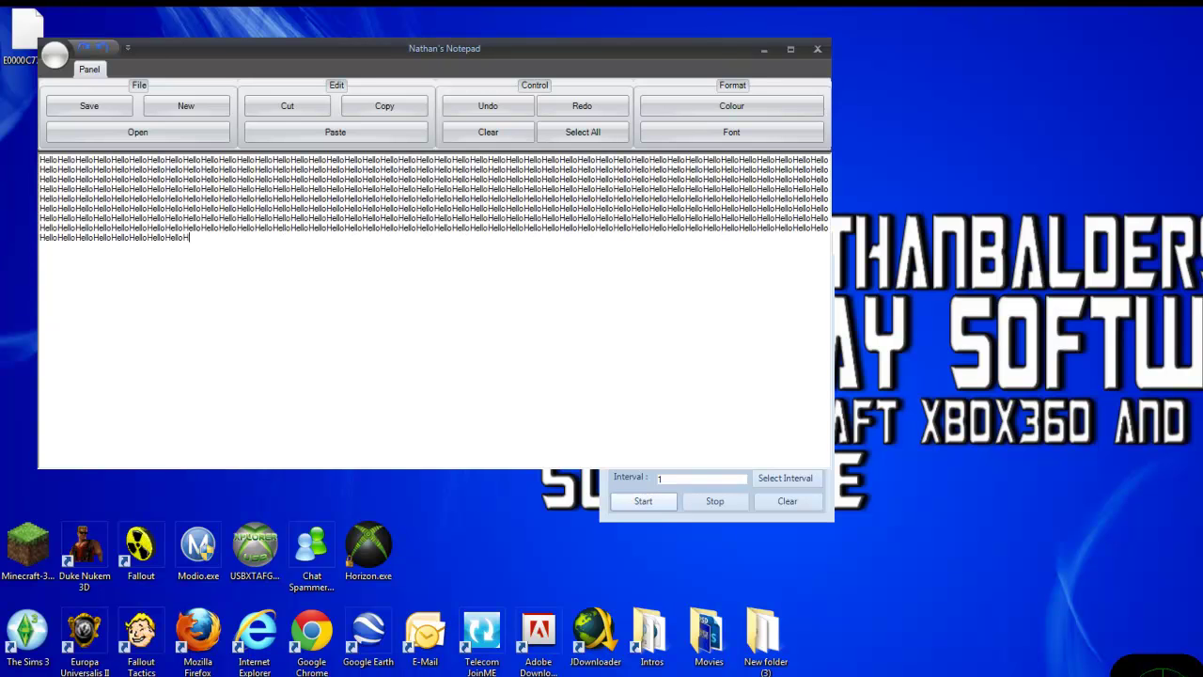
left_click(709, 504)
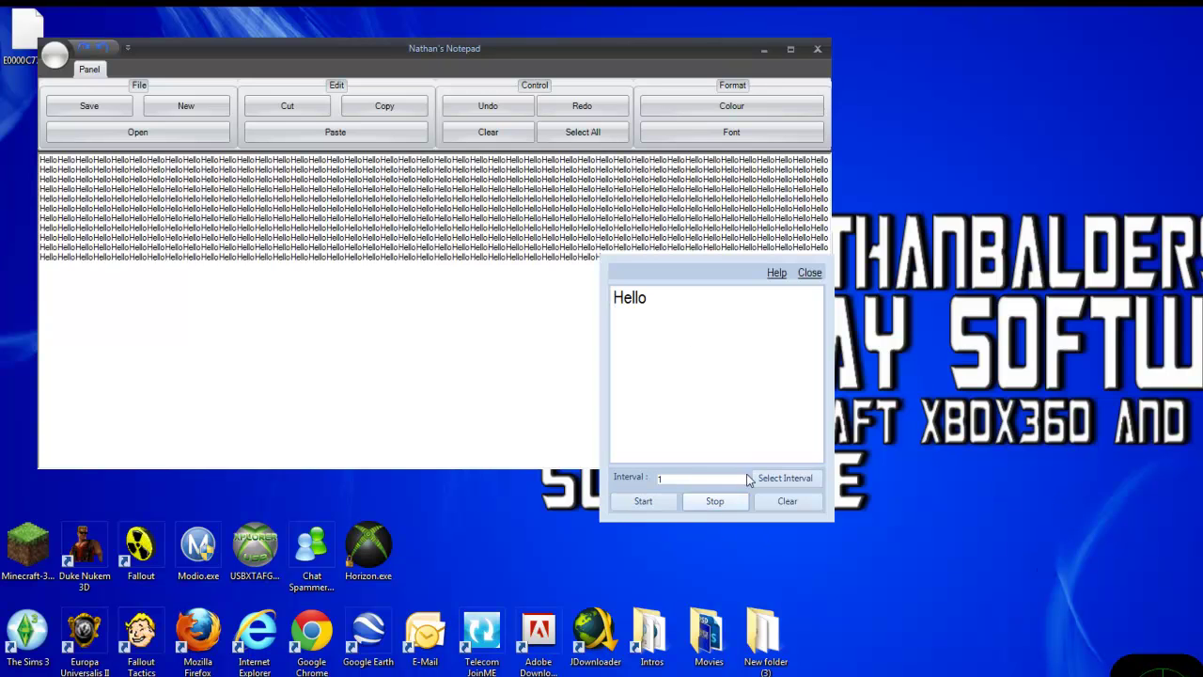
left_click(796, 500)
- Show the help text listing the interval times
left_click(777, 273)
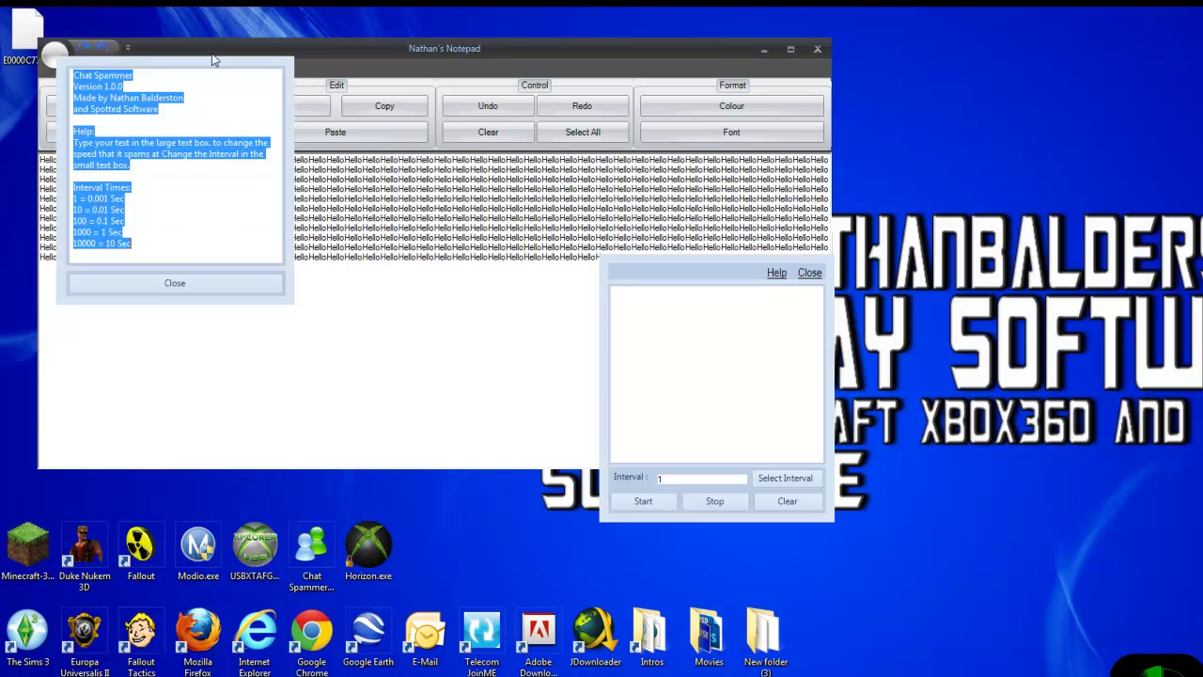
left_click(218, 159)
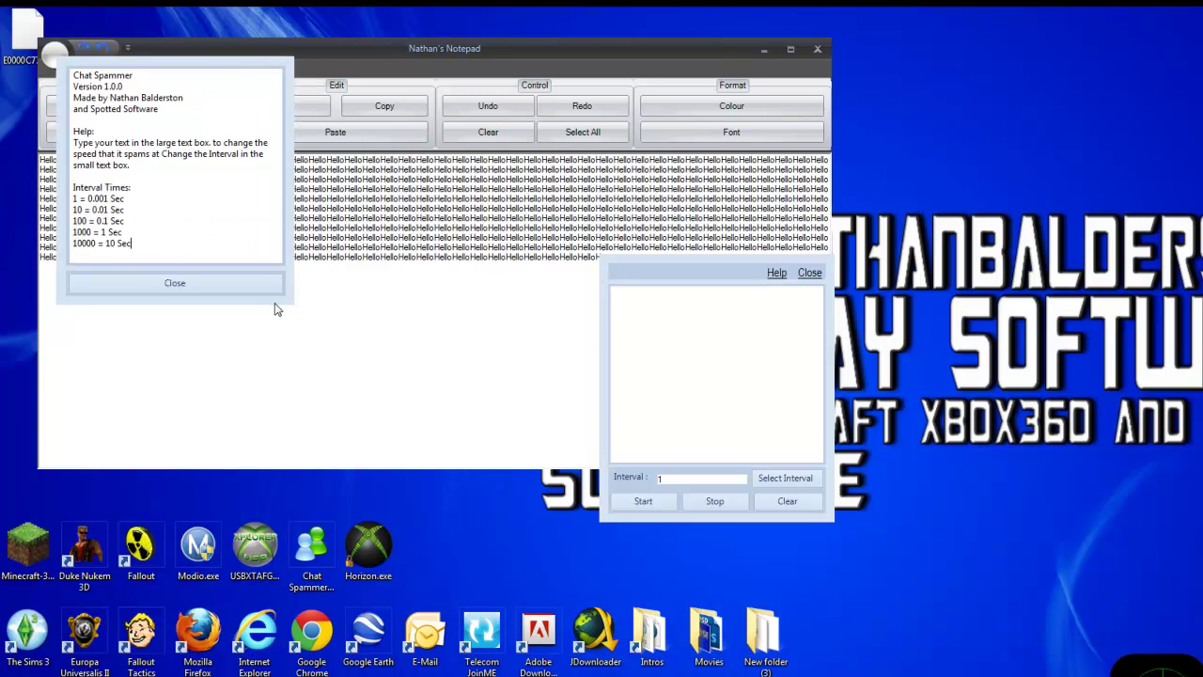
left_click_drag(210, 236, 254, 319)
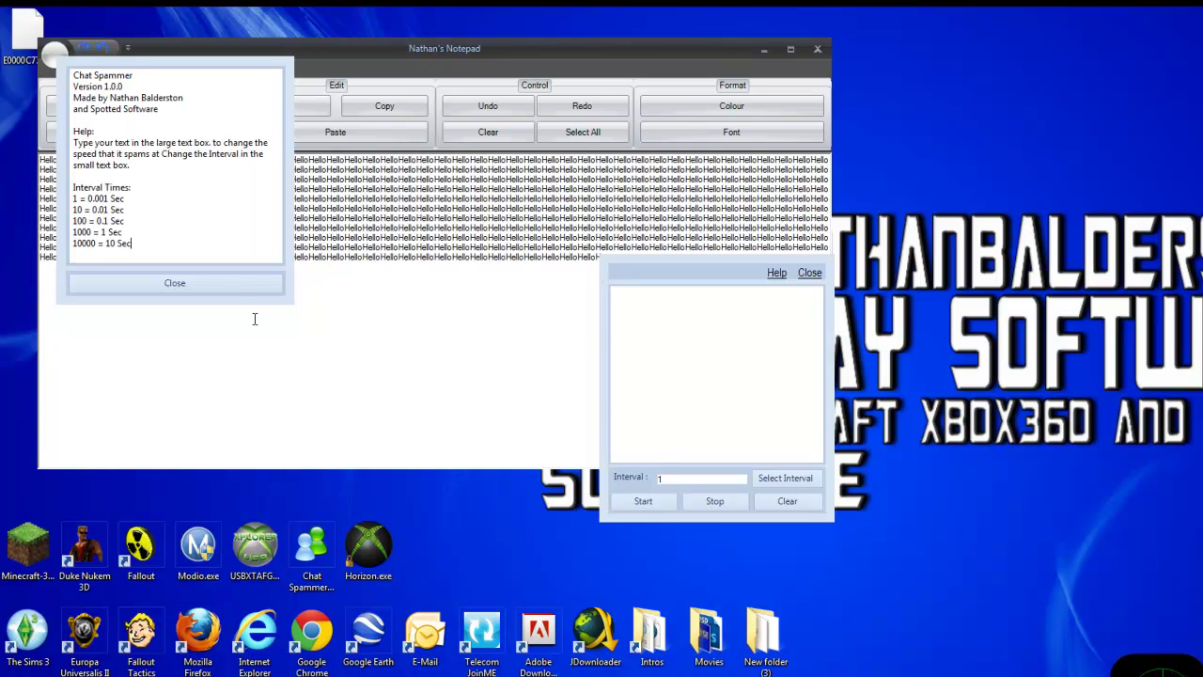